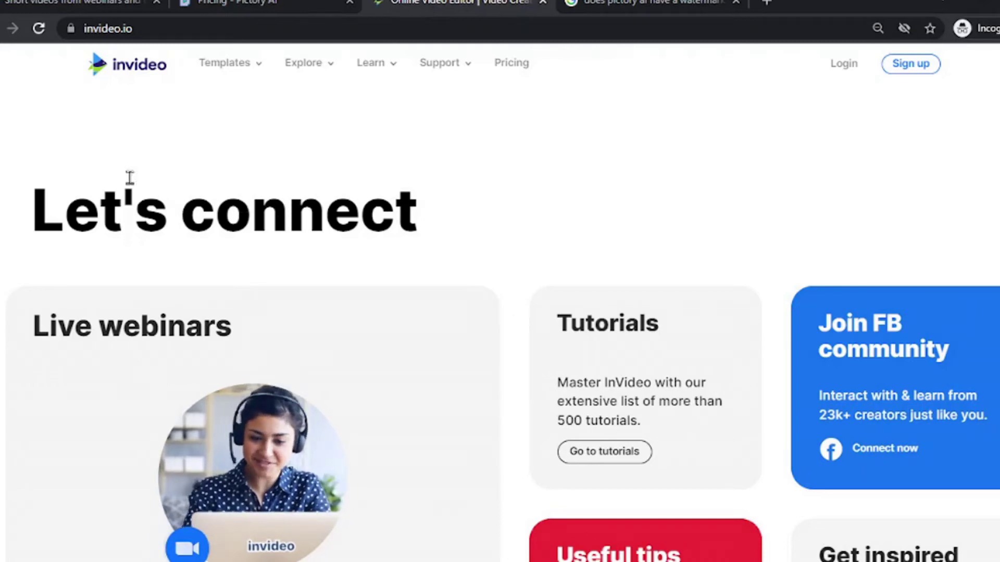
Switch to the pictory.ai tab to view Pictory's homepage.
left_click(135, 5)
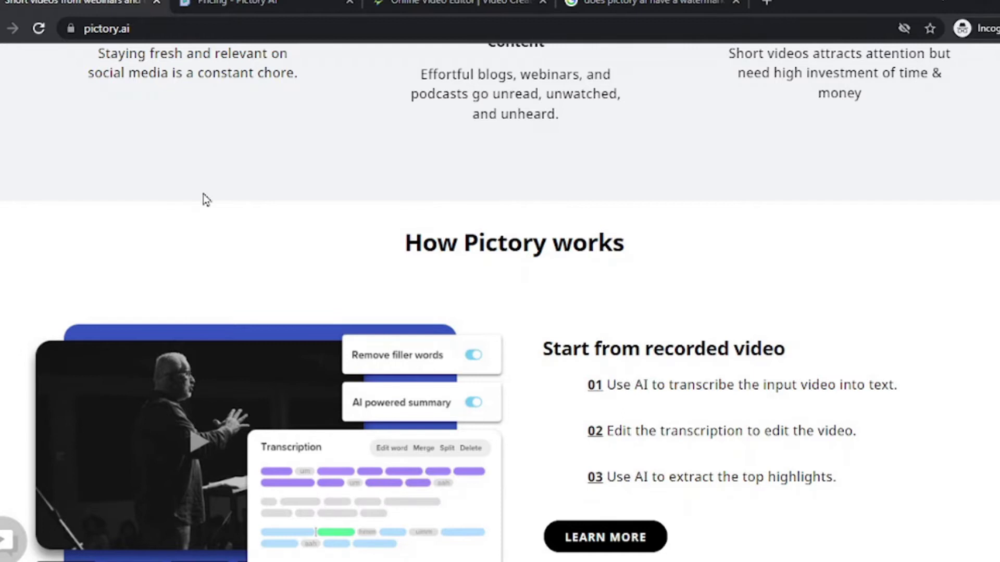
scroll(203, 199, "up", 2)
scroll(257, 230, "up", 3)
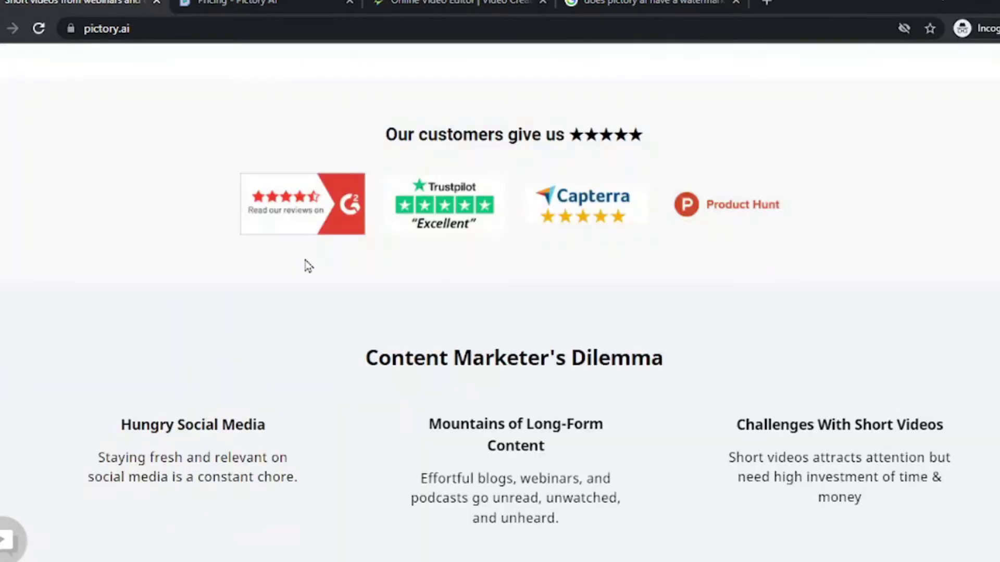
scroll(307, 270, "down", 1)
scroll(308, 276, "down", 1)
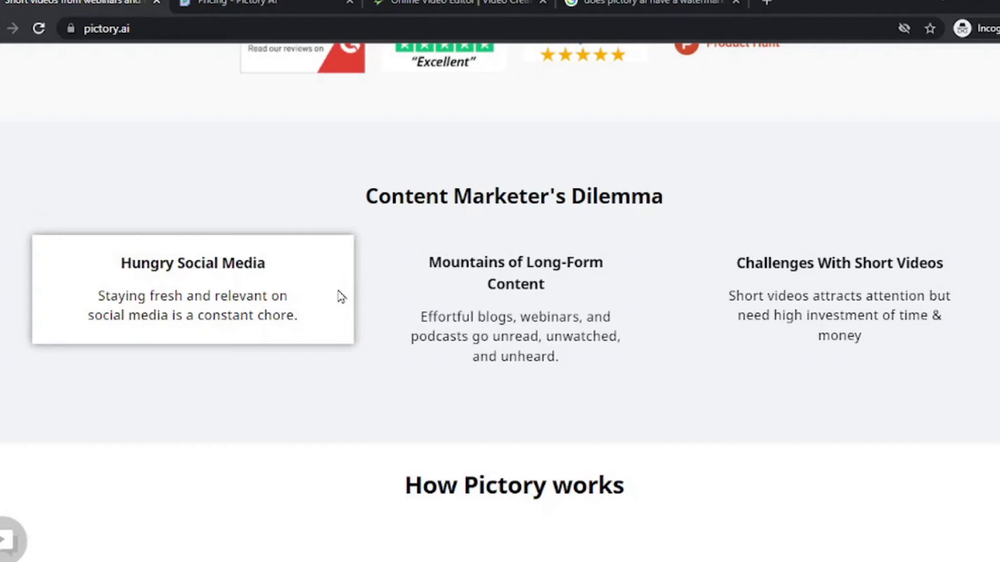
scroll(341, 297, "down", 2)
scroll(357, 308, "down", 4)
scroll(364, 294, "down", 5)
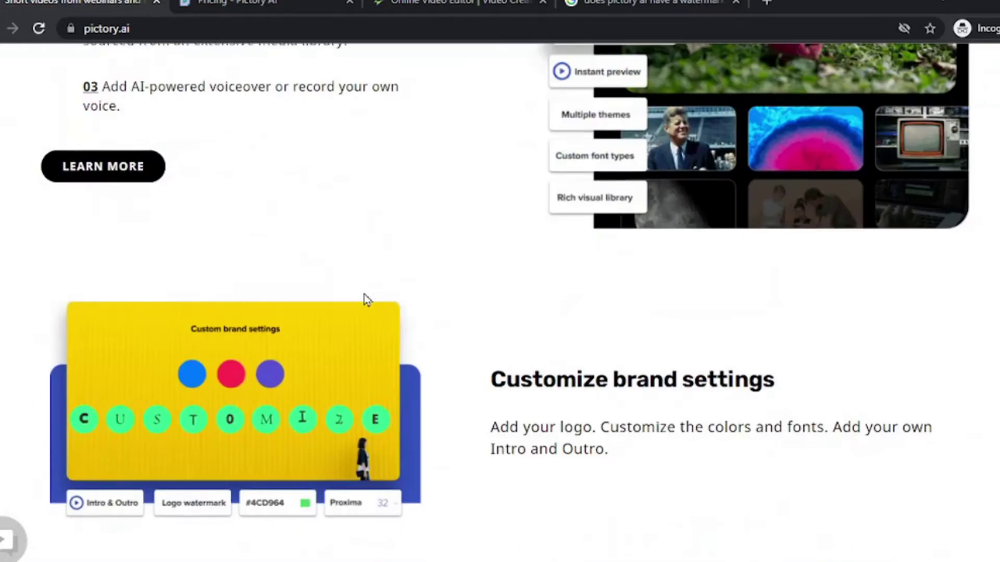
scroll(365, 295, "down", 5)
scroll(364, 305, "down", 5)
scroll(354, 304, "down", 1)
scroll(355, 300, "down", 4)
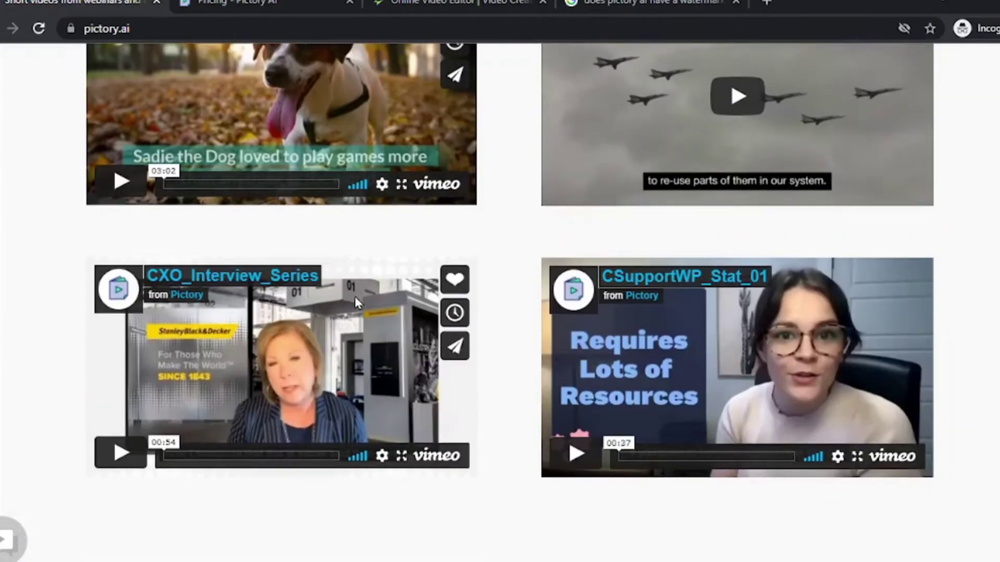
scroll(356, 292, "down", 4)
scroll(356, 291, "down", 3)
scroll(357, 292, "down", 5)
scroll(364, 306, "up", 2)
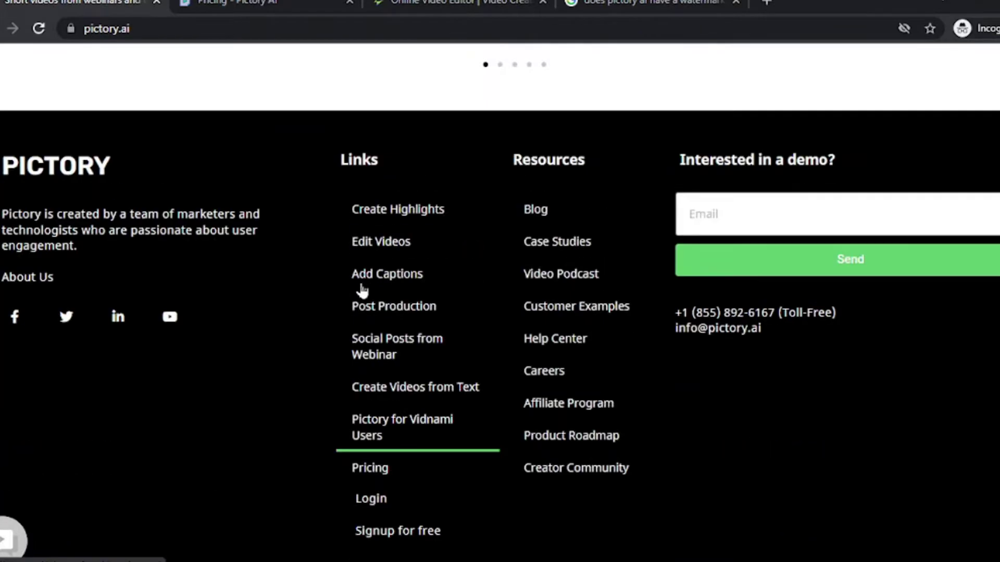
scroll(362, 289, "up", 6)
scroll(227, 228, "up", 5)
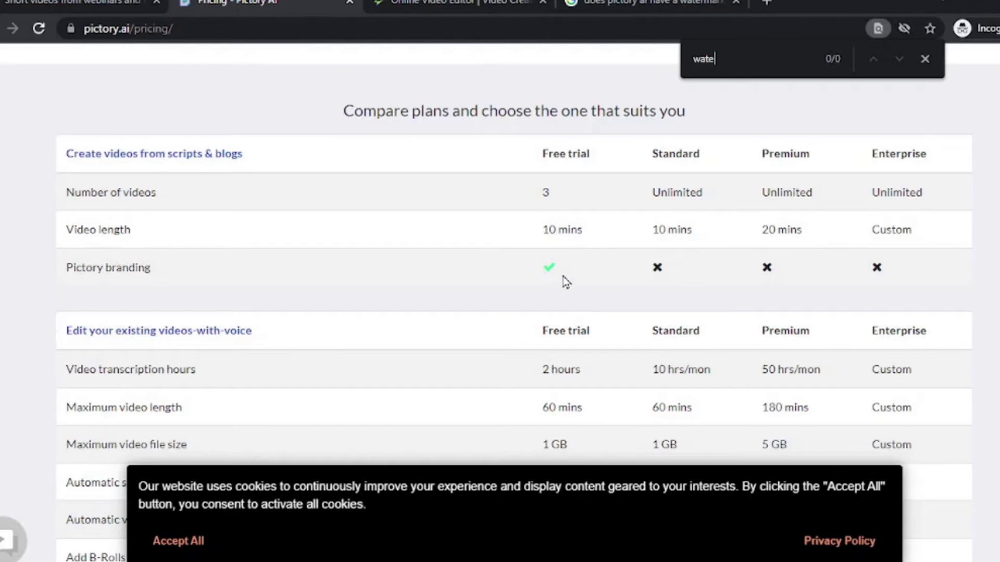
Switch to InVideo's pricing tab showing the Free, Business, Unlimited and Enterprise plans.
key("ctrl+Tab")
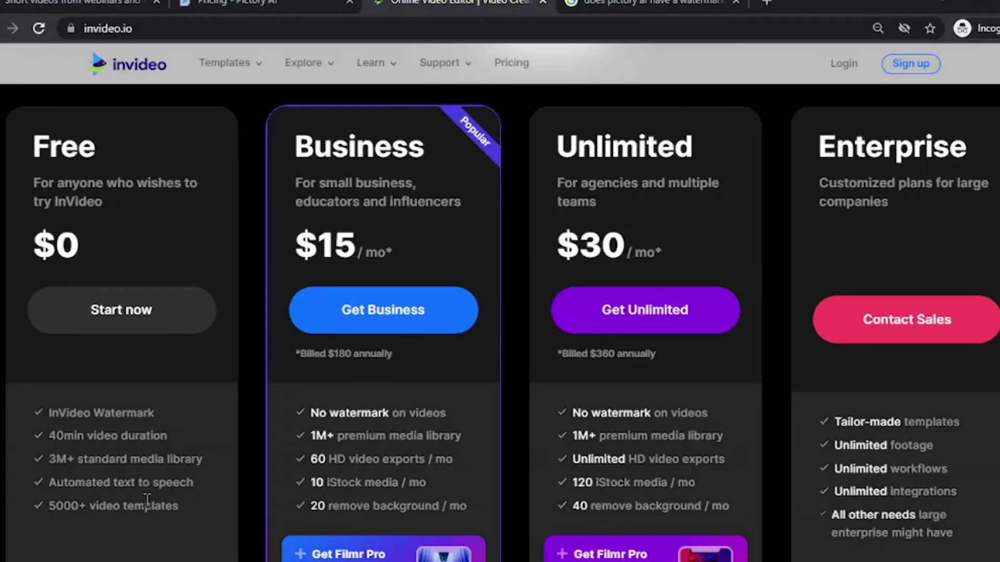
Flip between Pictory's and InVideo's pricing tabs, finishing on Pictory's pricing table.
key("ctrl+shift+Tab")
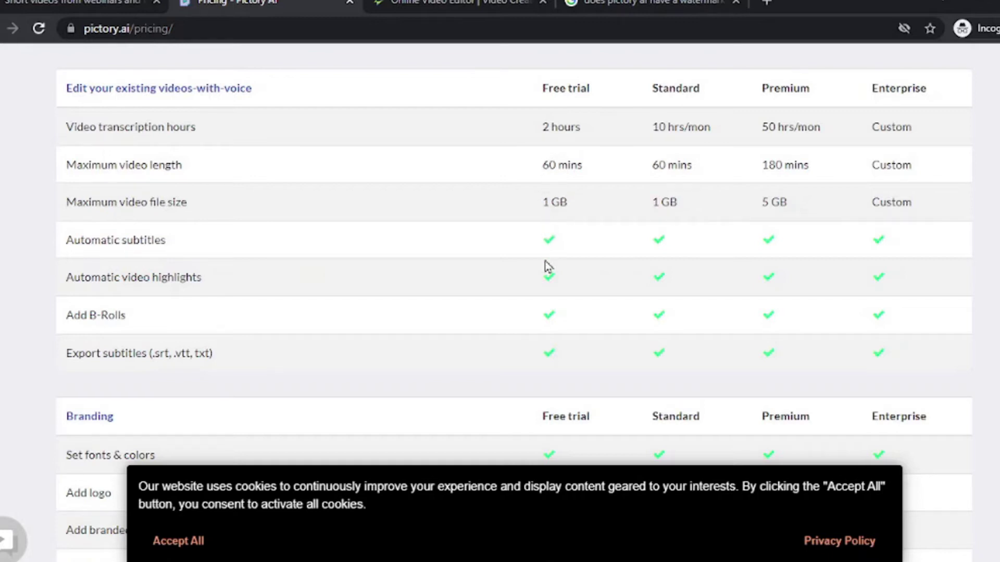
key("ctrl+Tab")
scroll(304, 377, "down", 5)
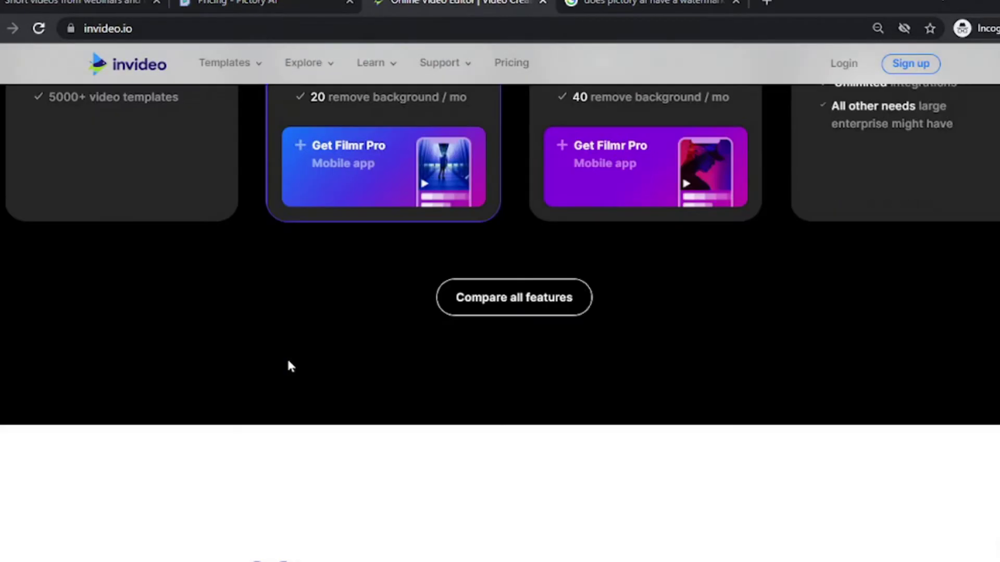
scroll(289, 365, "down", 1)
scroll(288, 368, "down", 5)
key("ctrl+shift+Tab")
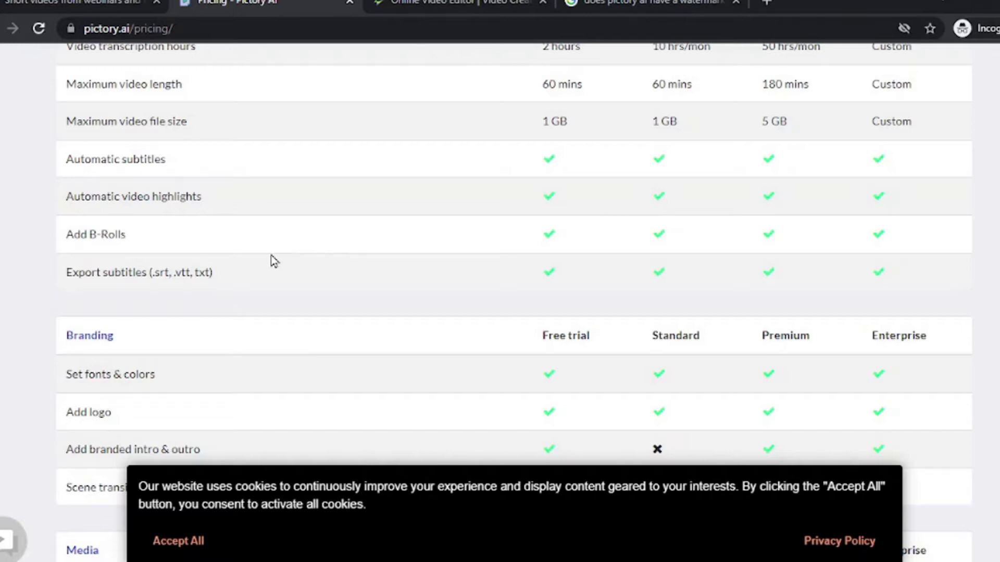
scroll(430, 258, "down", 6)
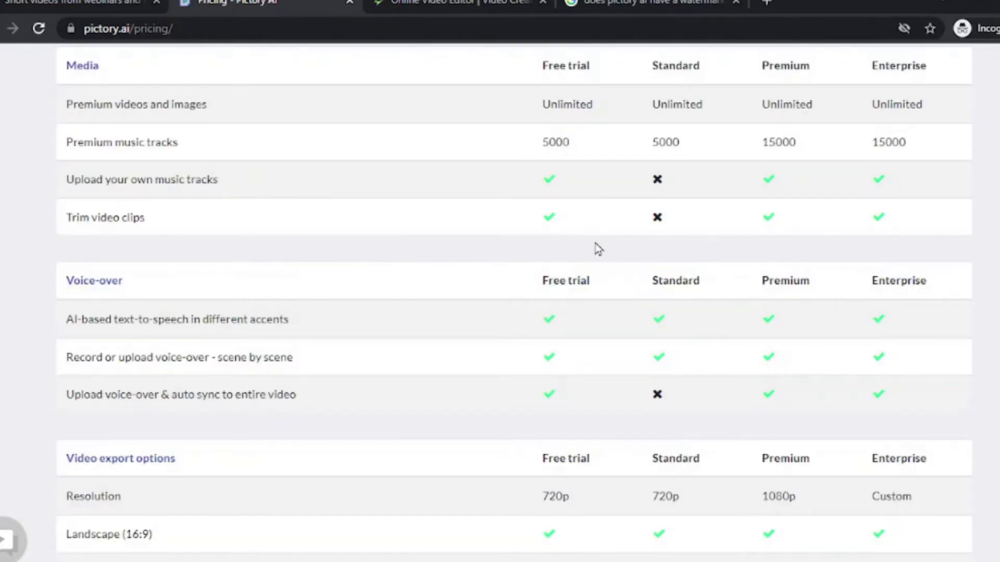
scroll(602, 242, "down", 2)
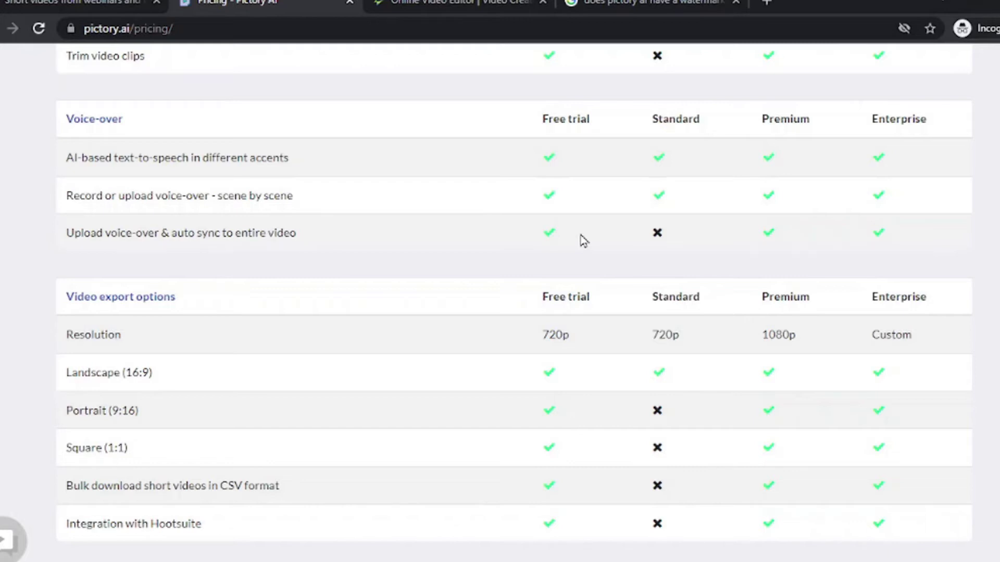
scroll(579, 258, "down", 3)
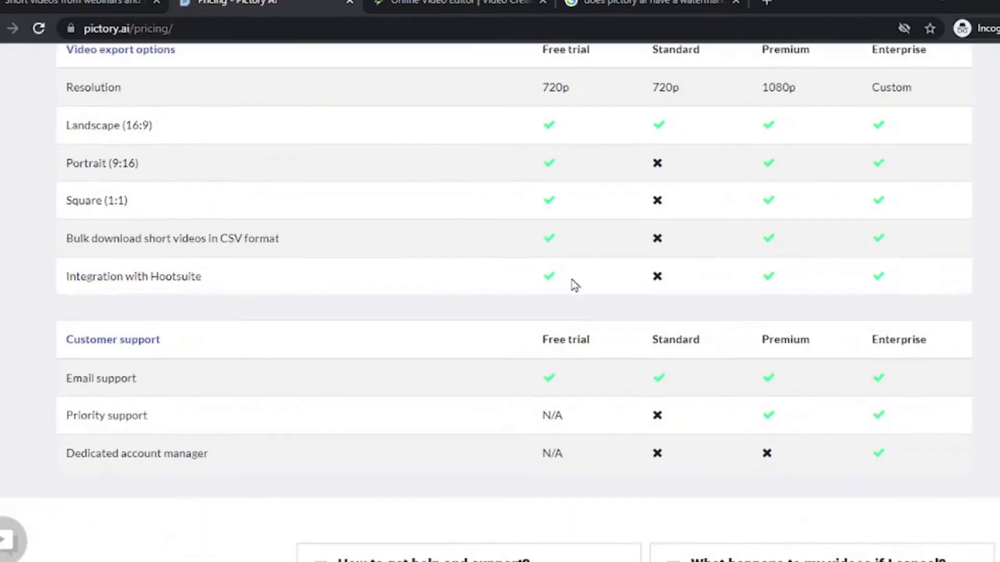
scroll(508, 305, "down", 2)
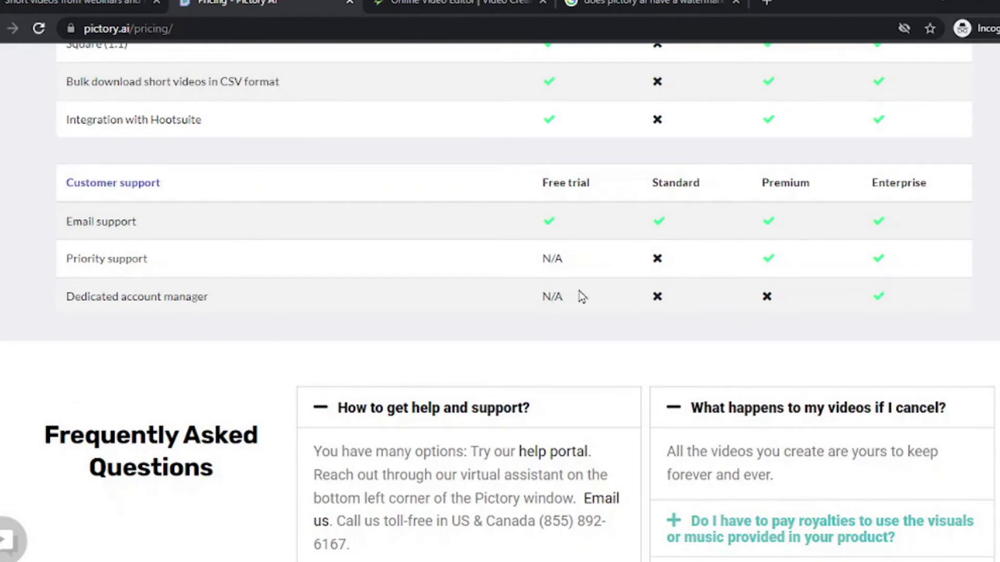
Move from Pictory's reviewed pricing table to the invideo.io homepage tab.
key("ctrl+Tab")
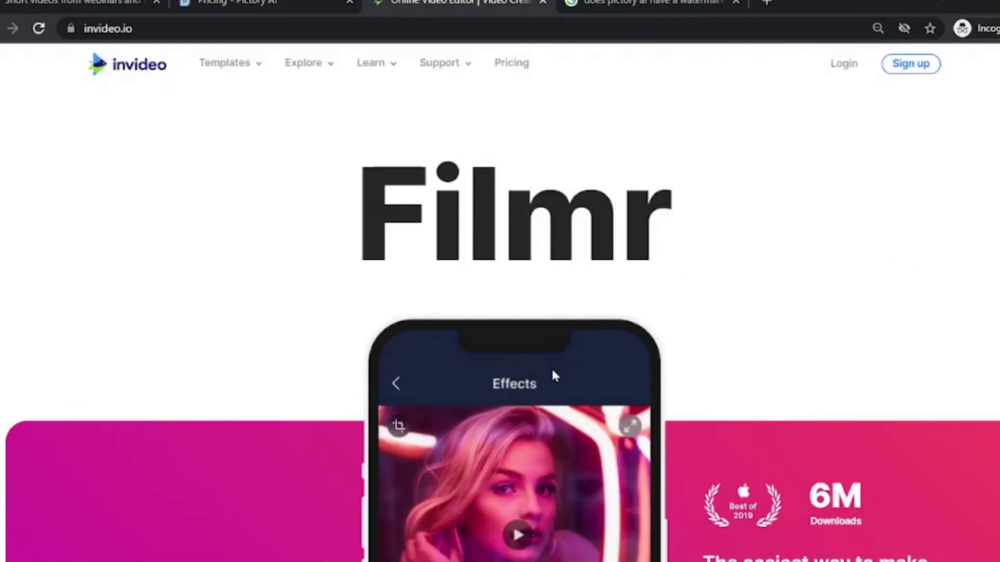
scroll(553, 373, "down", 2)
scroll(552, 373, "down", 2)
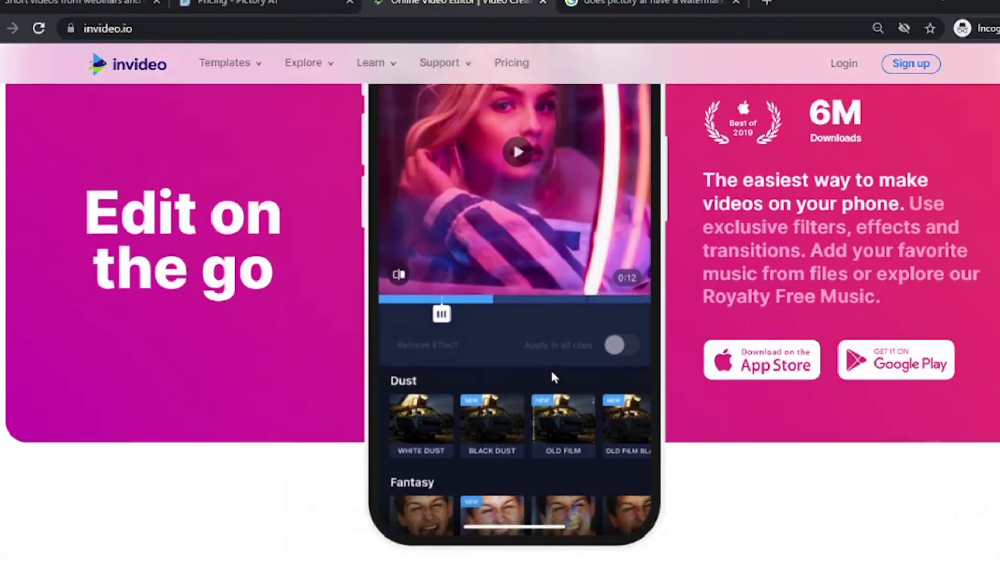
scroll(551, 372, "up", 4)
scroll(547, 258, "down", 3)
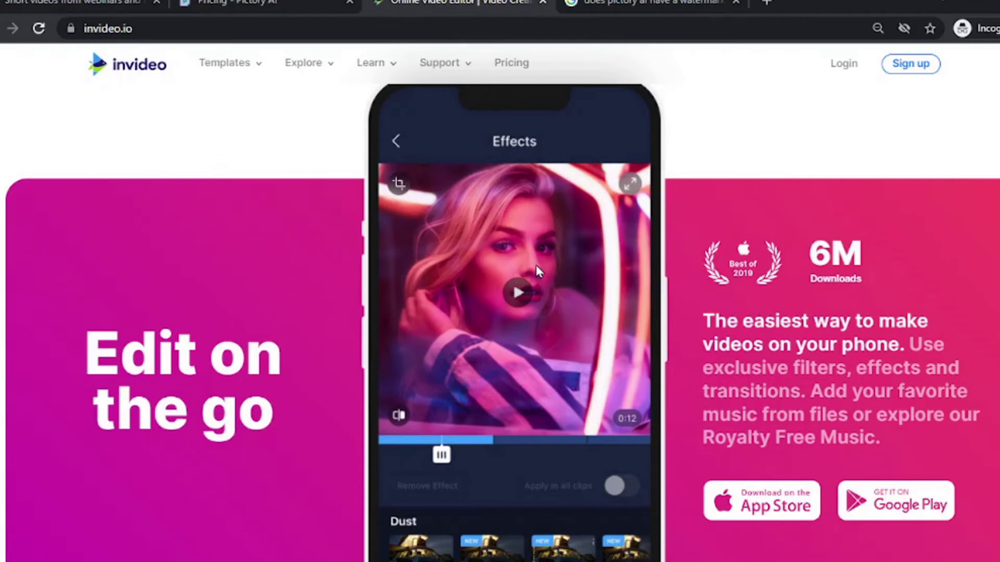
scroll(549, 260, "down", 3)
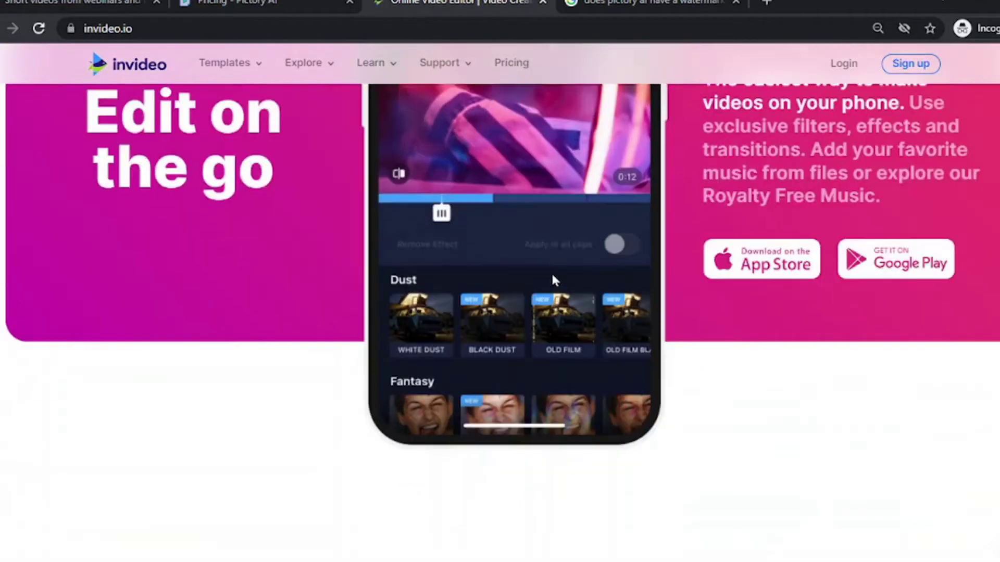
scroll(551, 285, "down", 3)
scroll(550, 293, "down", 4)
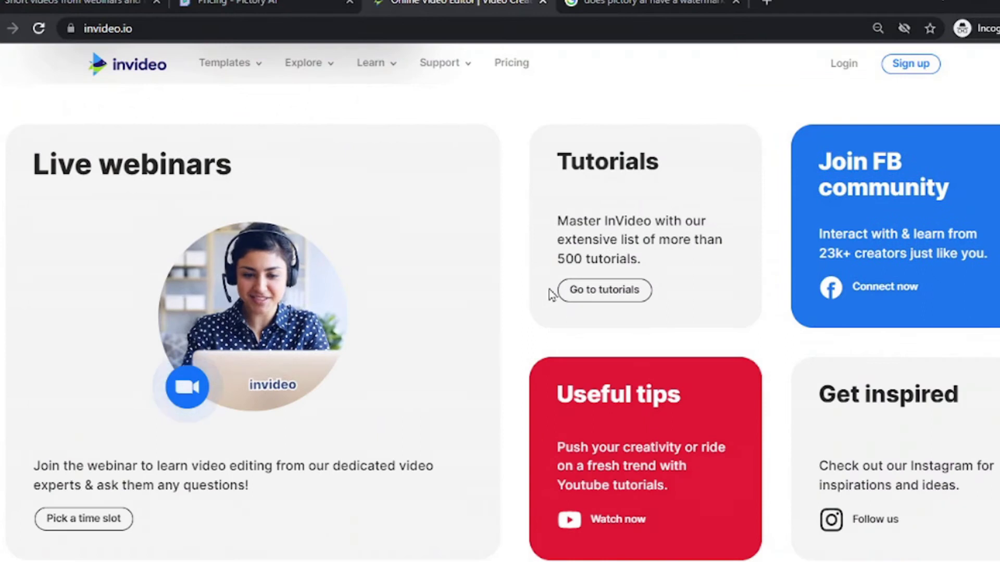
scroll(549, 293, "down", 4)
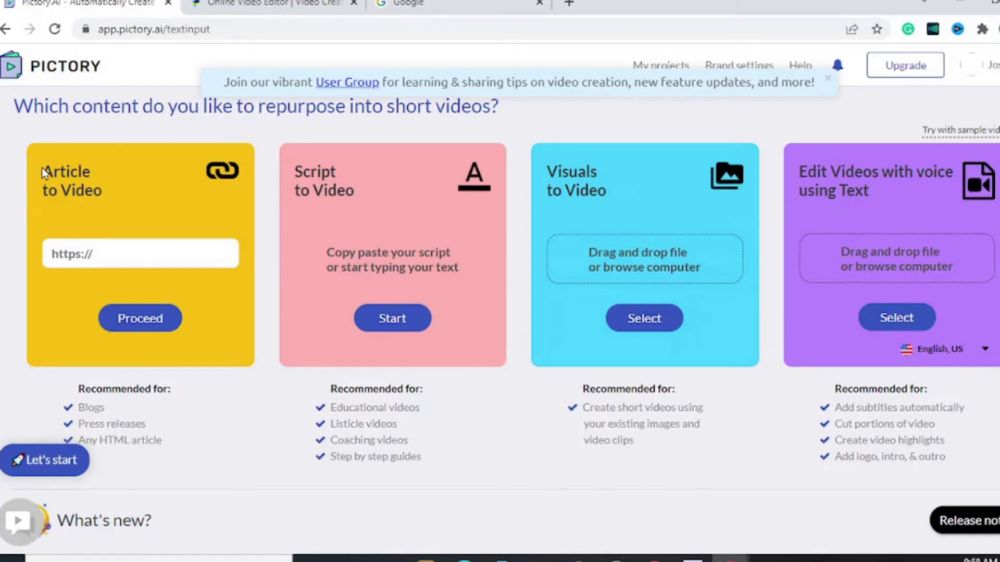
left_click(99, 257)
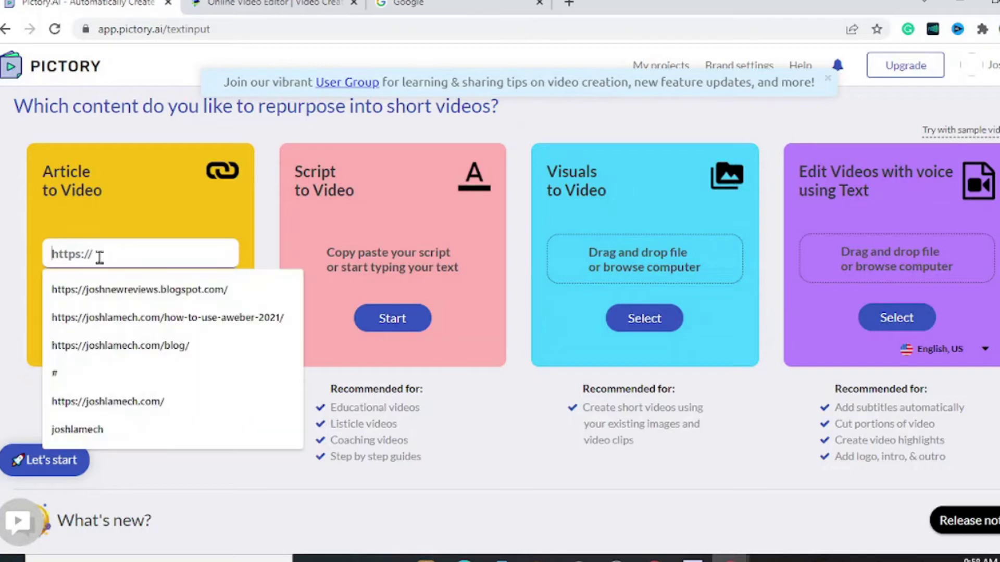
key("ctrl+v")
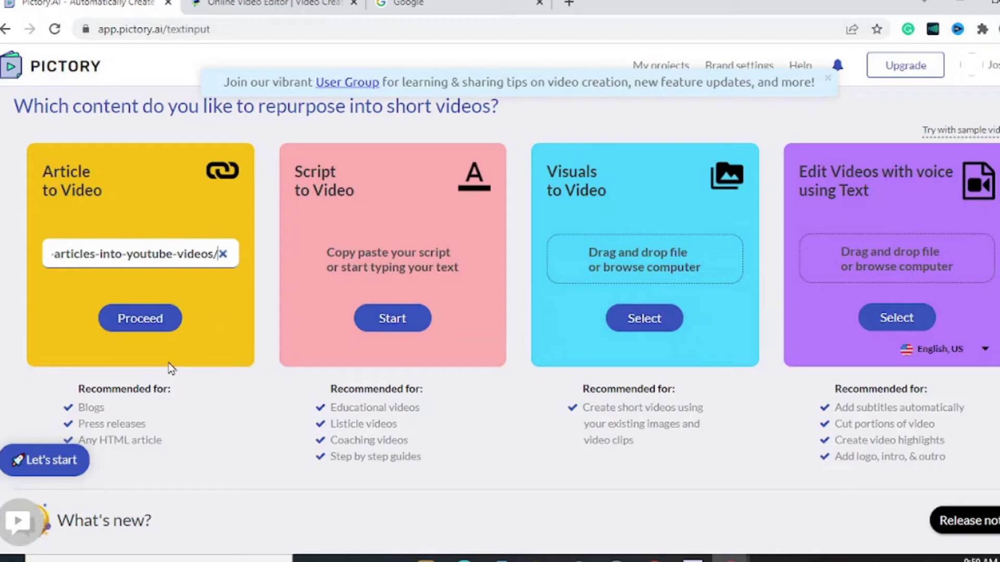
Proceed with the article and highlight the Canva copy-your-text and InVideo description sentences.
left_click(163, 329)
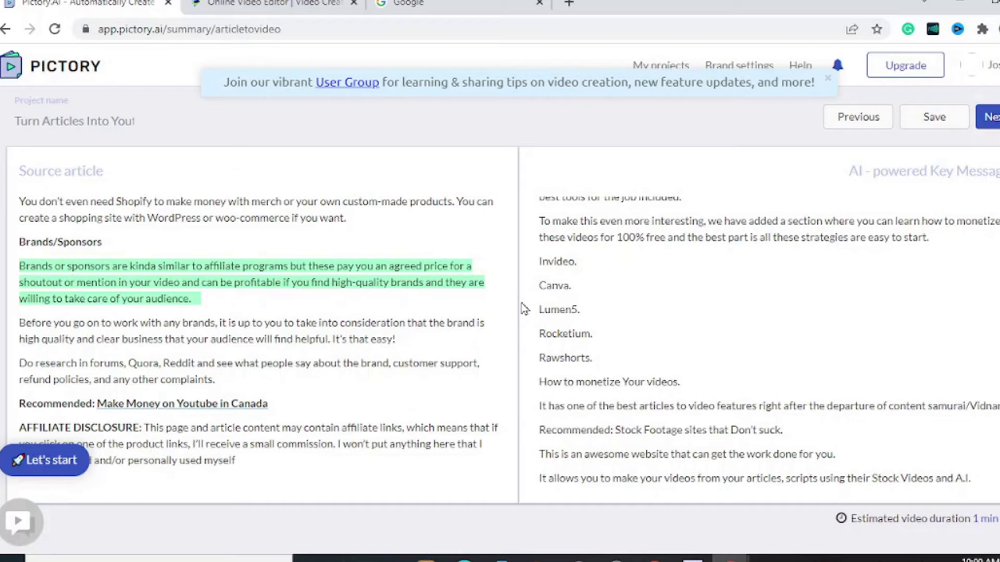
mouse_move(170, 282)
scroll(173, 258, "up", 5)
scroll(176, 254, "up", 5)
scroll(179, 249, "up", 10)
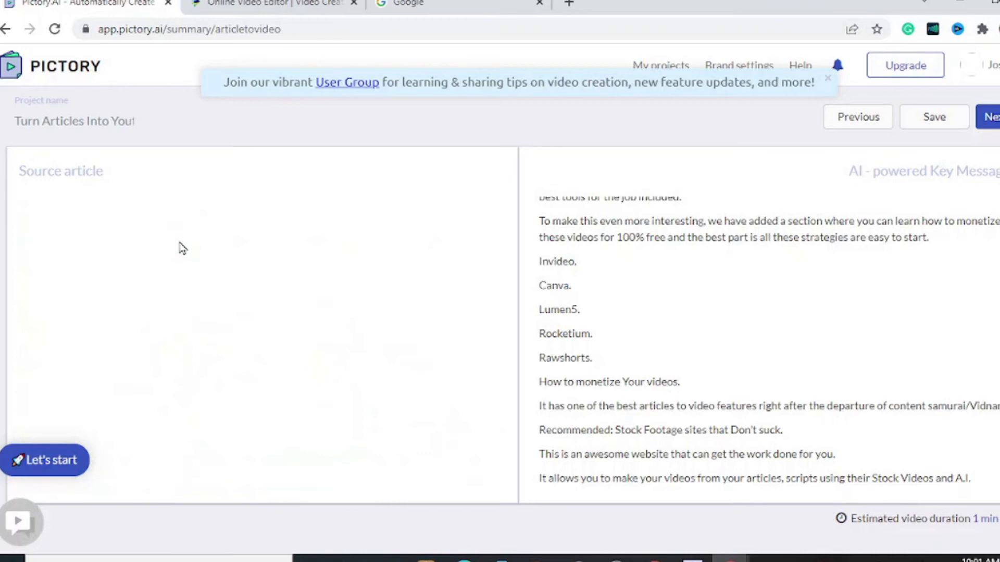
scroll(180, 248, "up", 3)
scroll(180, 240, "up", 2)
scroll(185, 244, "up", 5)
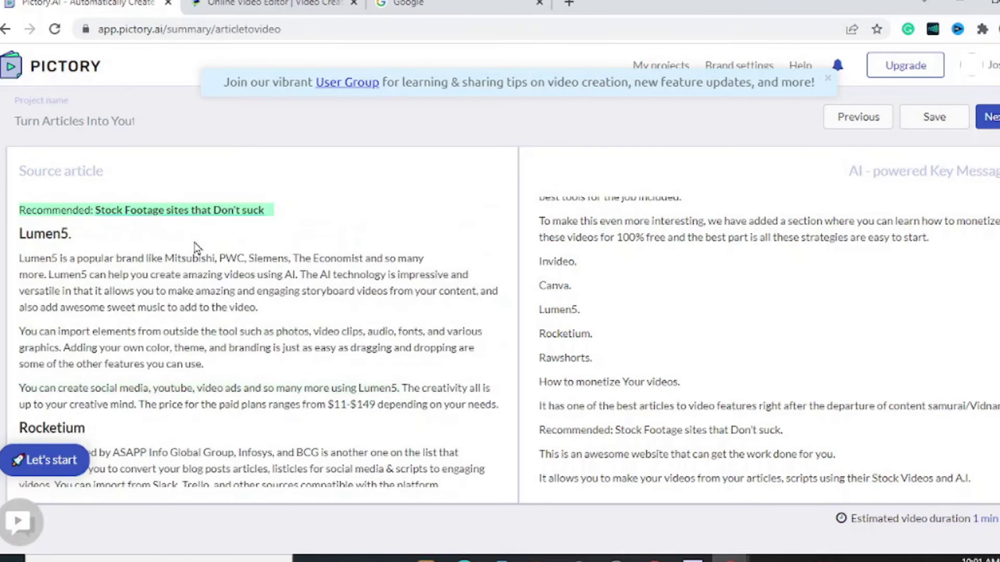
scroll(183, 260, "up", 2)
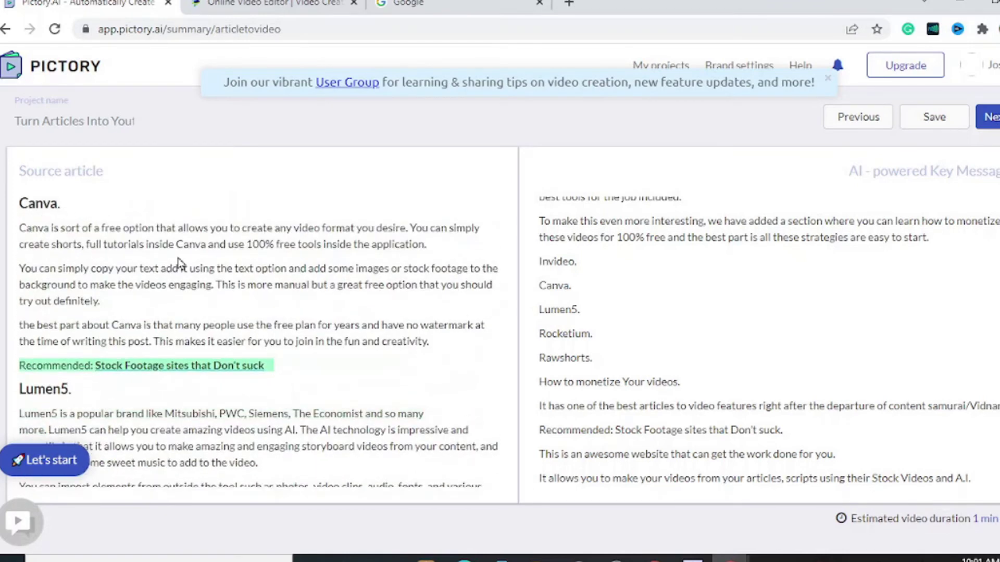
left_click(205, 285)
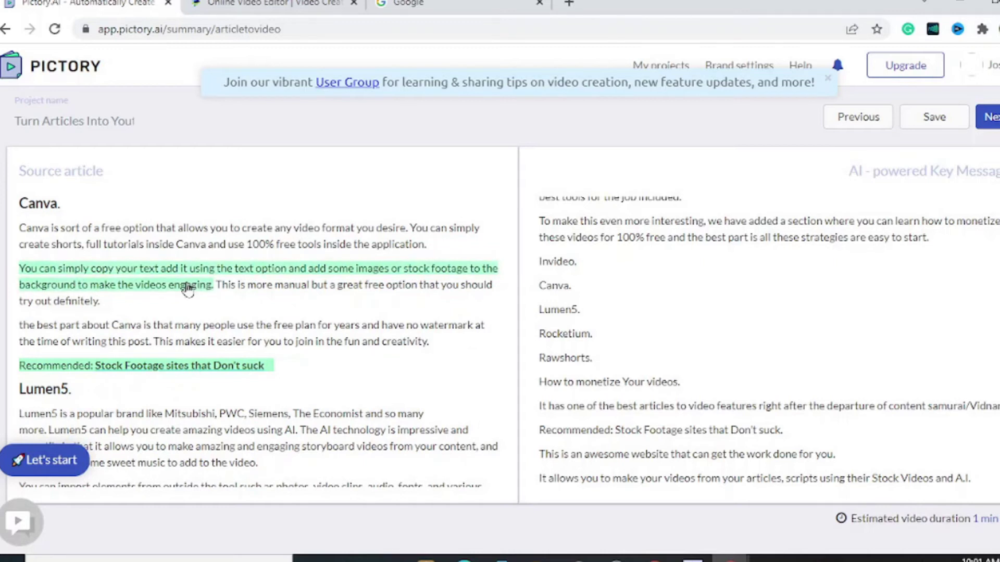
scroll(205, 285, "up", 2)
scroll(205, 285, "up", 2)
scroll(205, 286, "up", 2)
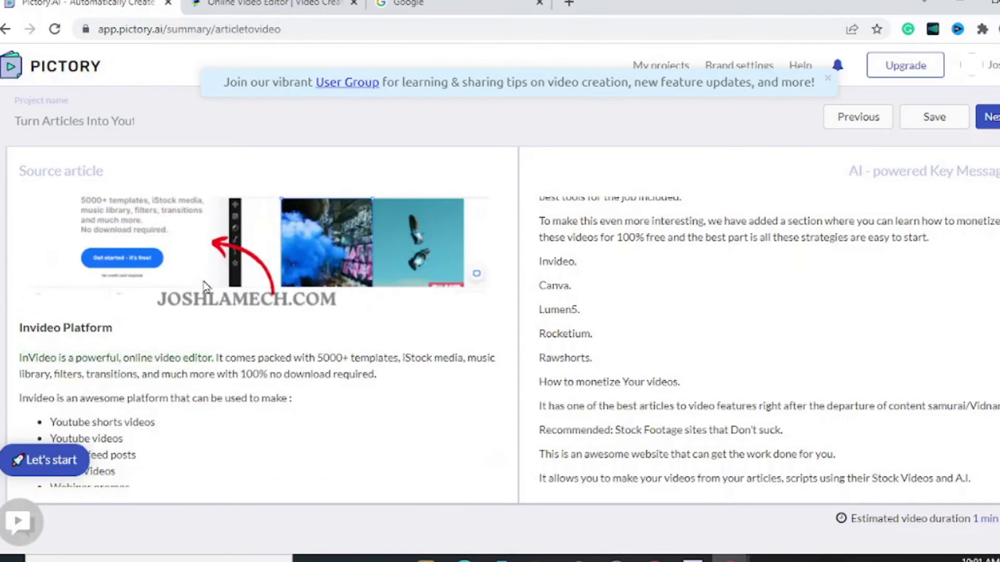
scroll(200, 287, "down", 3)
scroll(188, 283, "up", 2)
scroll(179, 279, "up", 1)
scroll(178, 278, "down", 1)
left_click(164, 282)
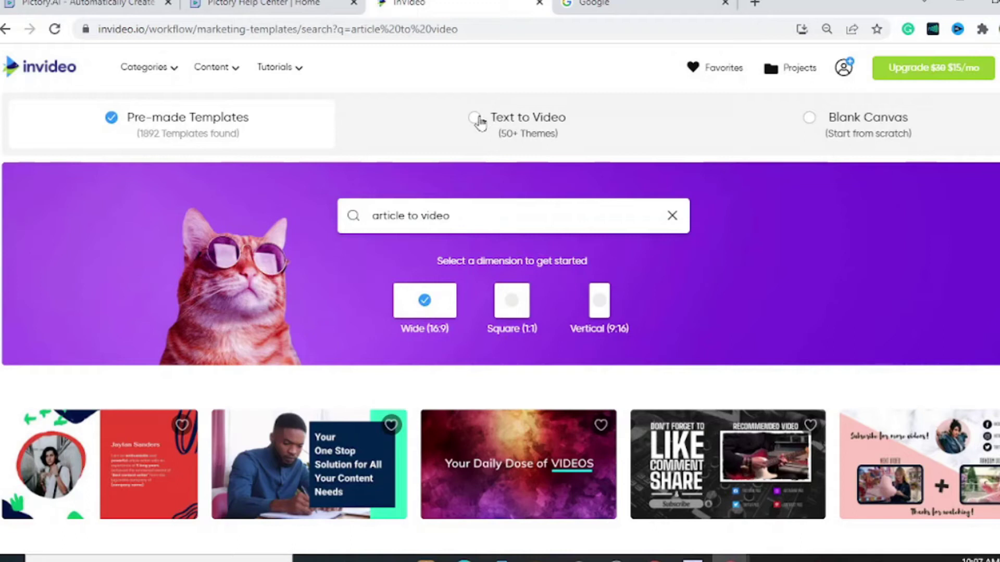
Start a project from the Technology storyteller template in Wide (16:9) format.
left_click(480, 123)
scroll(524, 251, "up", 3)
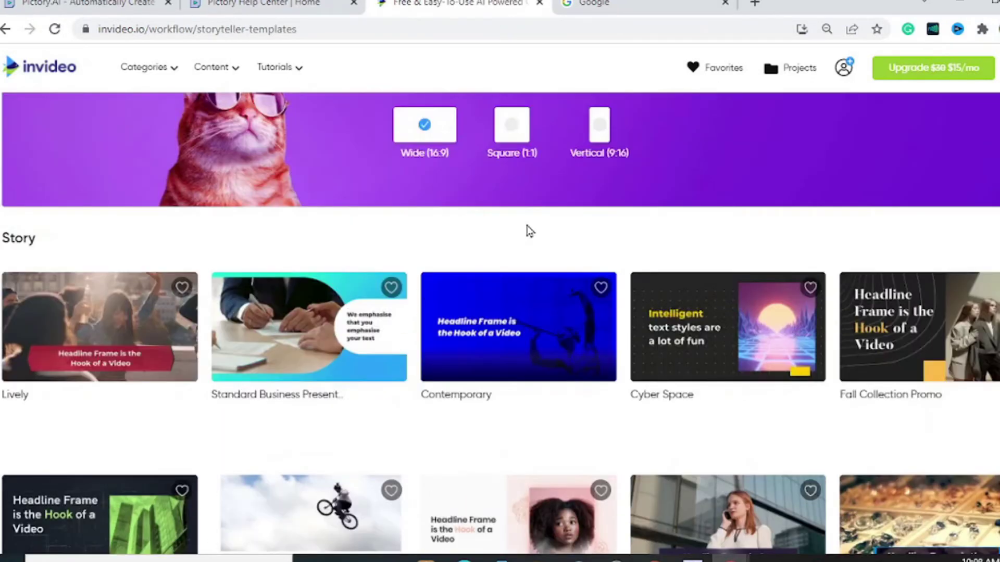
scroll(524, 235, "up", 5)
scroll(524, 236, "down", 5)
scroll(522, 233, "down", 2)
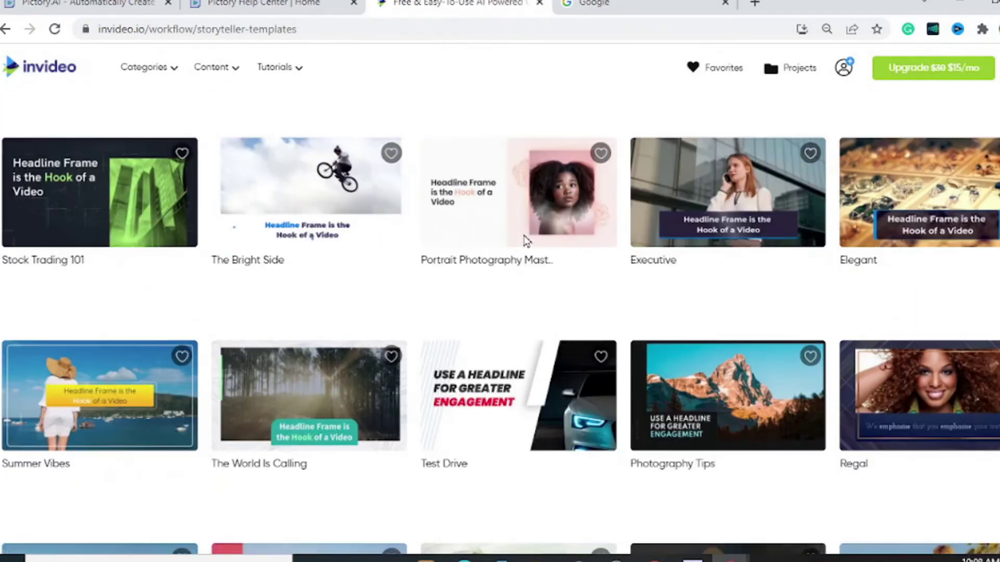
scroll(522, 232, "up", 2)
scroll(523, 237, "up", 1)
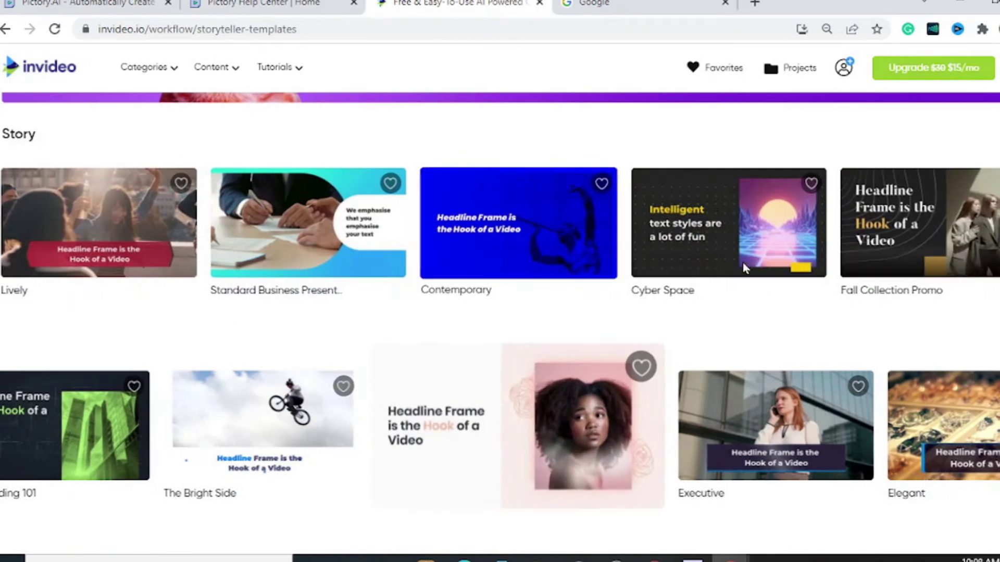
mouse_move(875, 224)
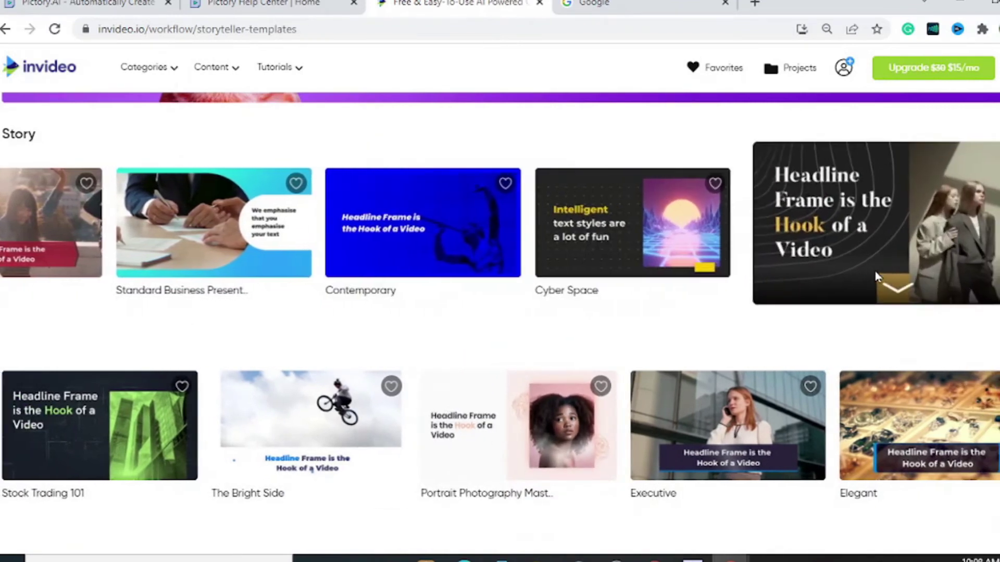
scroll(321, 306, "down", 2)
scroll(348, 308, "down", 3)
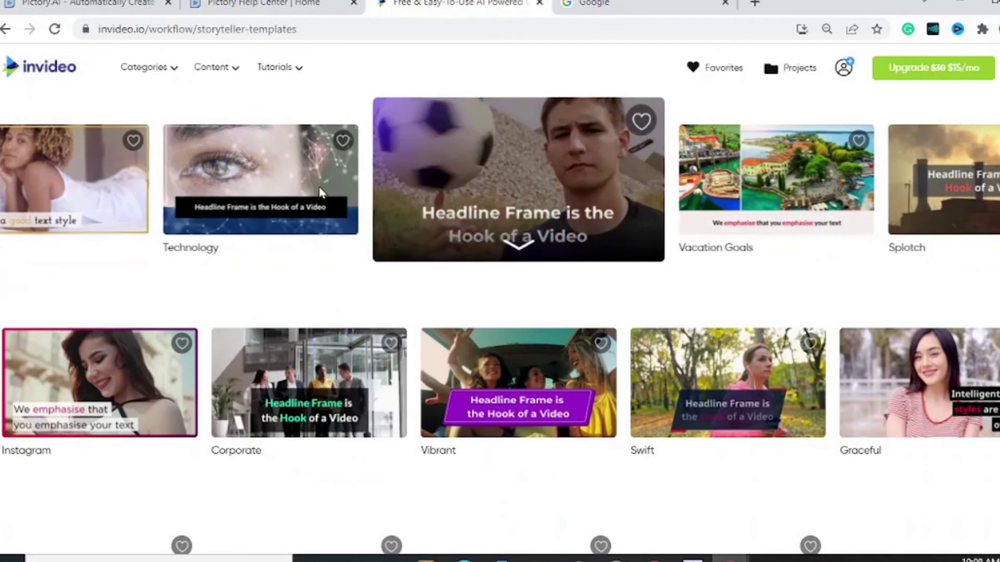
mouse_move(310, 180)
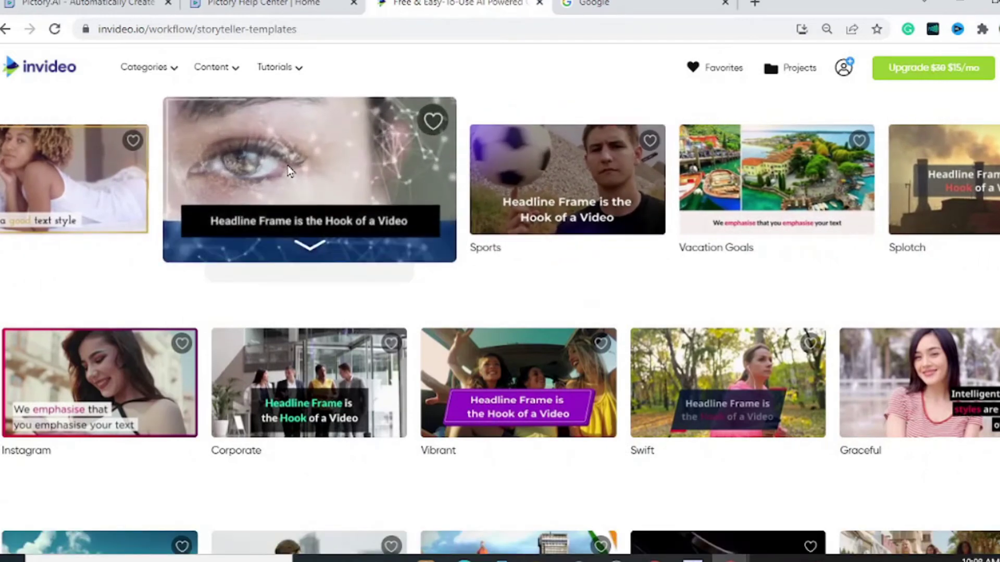
left_click(289, 172)
scroll(515, 363, "down", 3)
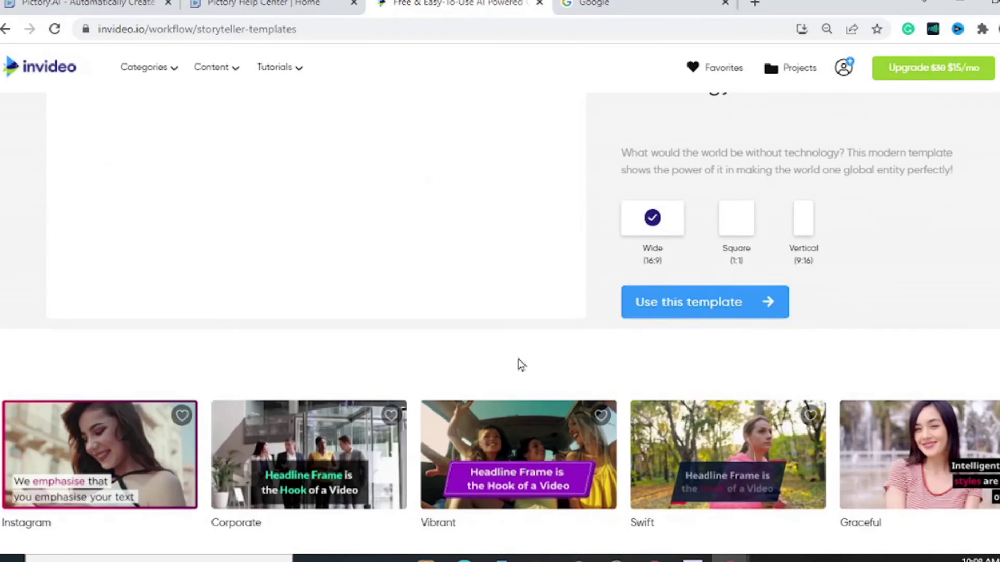
scroll(521, 358, "up", 1)
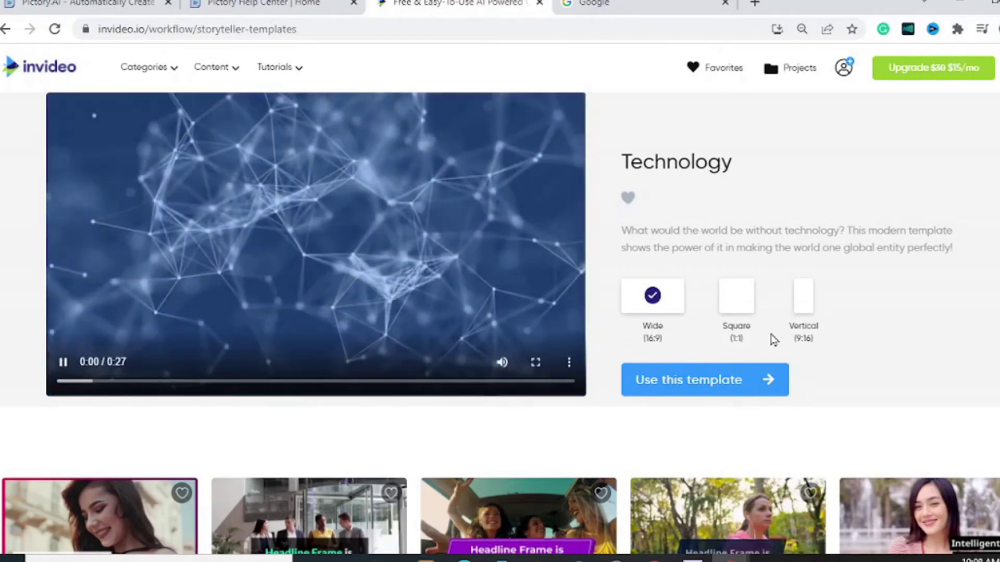
left_click(687, 380)
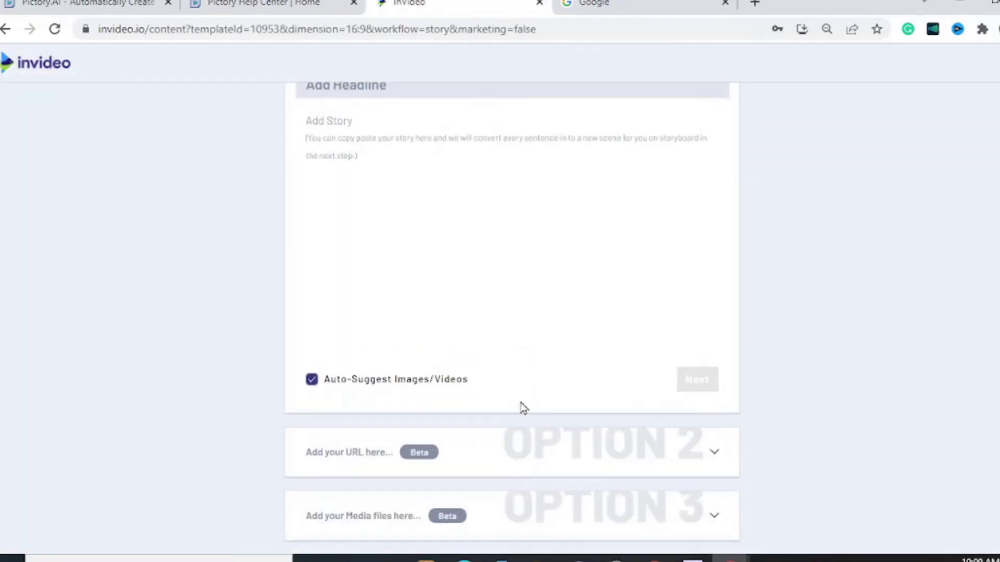
Paste the 'Turn Articles into Youtube Videos' URL into Option 2 and fetch its text.
left_click(364, 89)
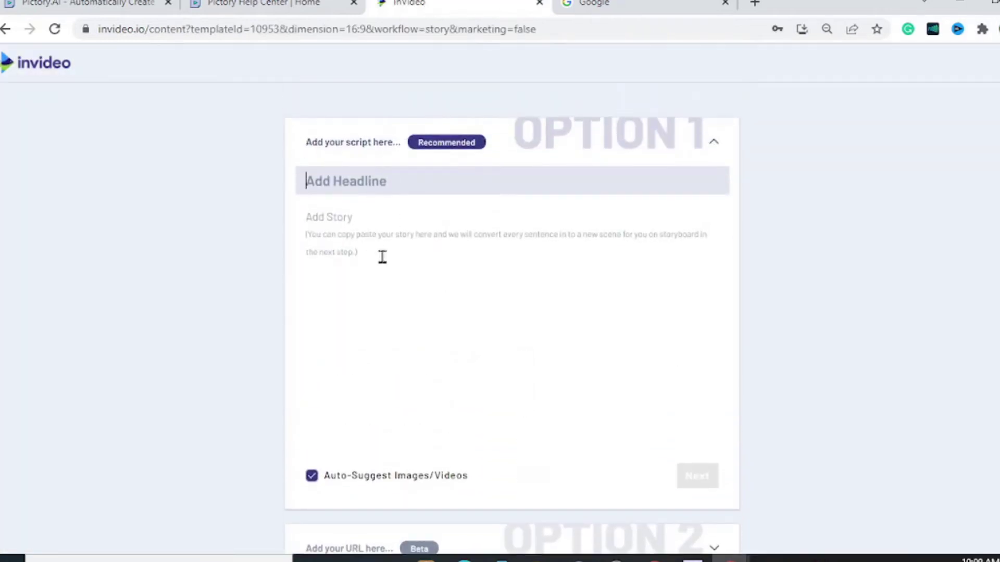
scroll(382, 283, "down", 1)
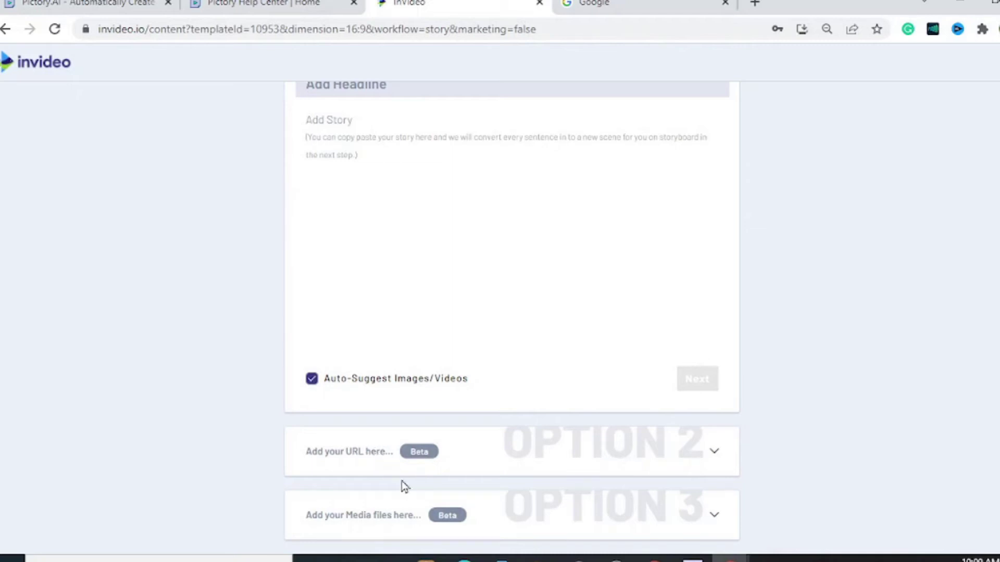
left_click(395, 452)
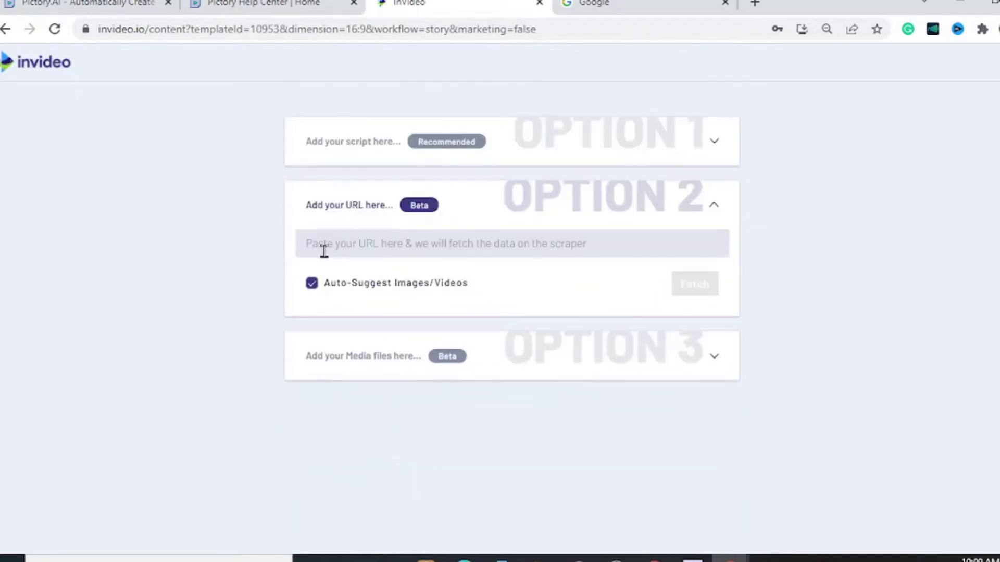
type("https://www.joshlamech.com/turn-articles-into-youtube-videos/")
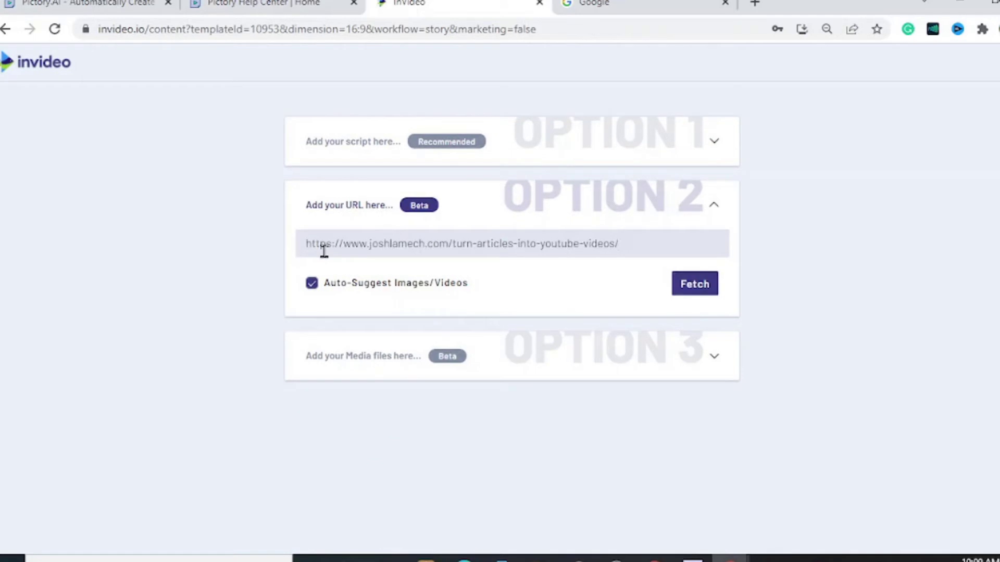
left_click(692, 294)
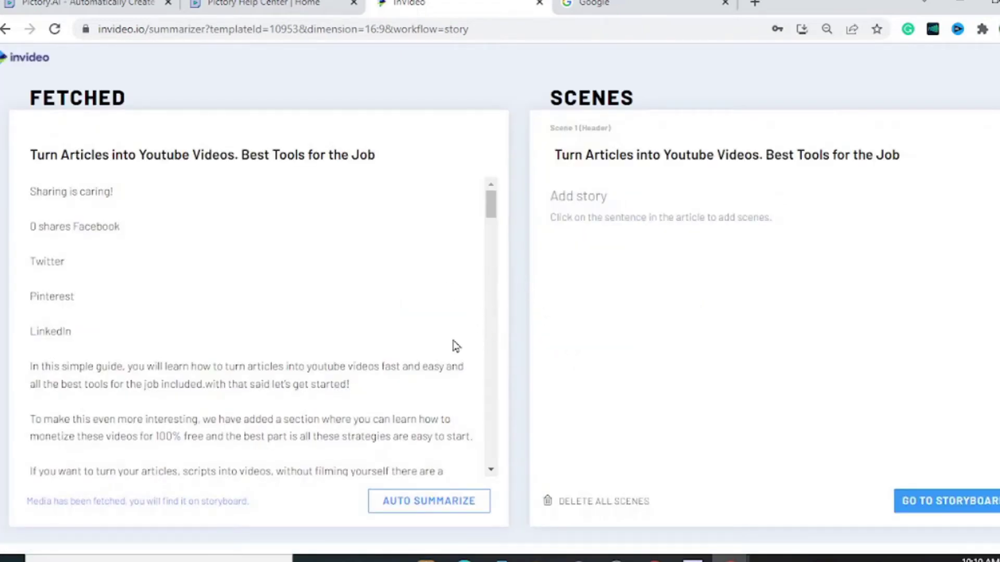
scroll(169, 330, "down", 1)
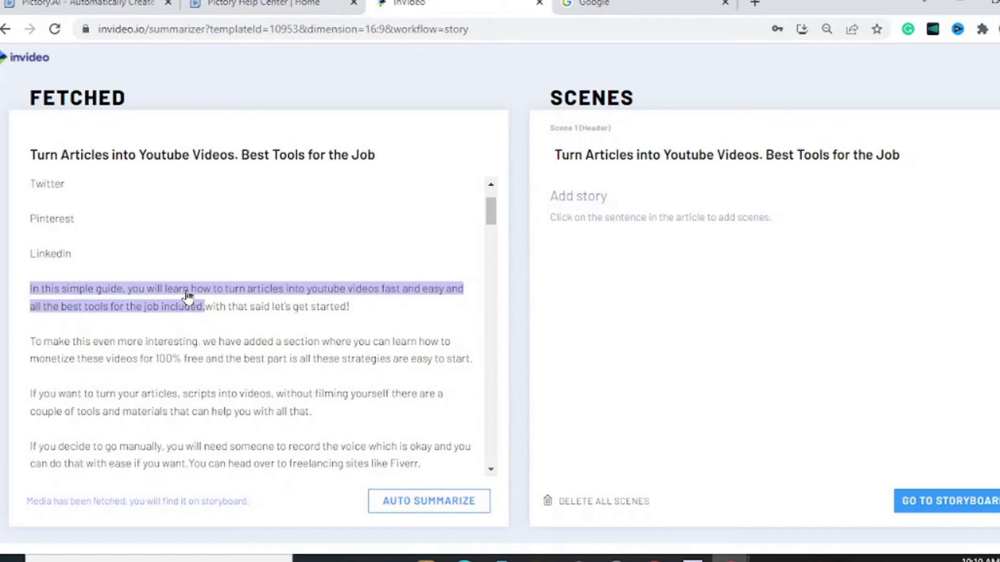
Add the intro sentences, from 'In this simple guide' through the freelancing sites line, as scenes.
left_click(187, 295)
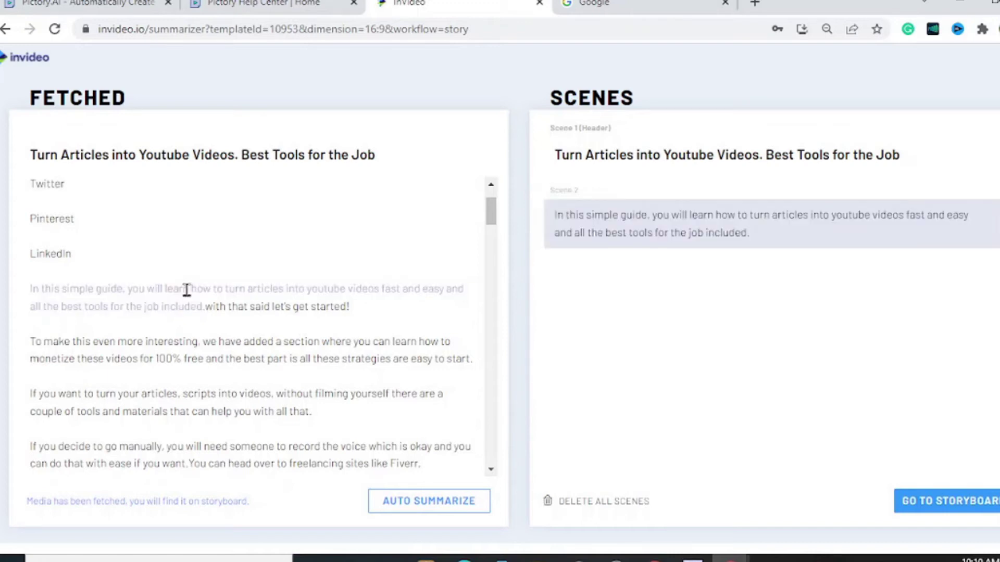
left_click(239, 310)
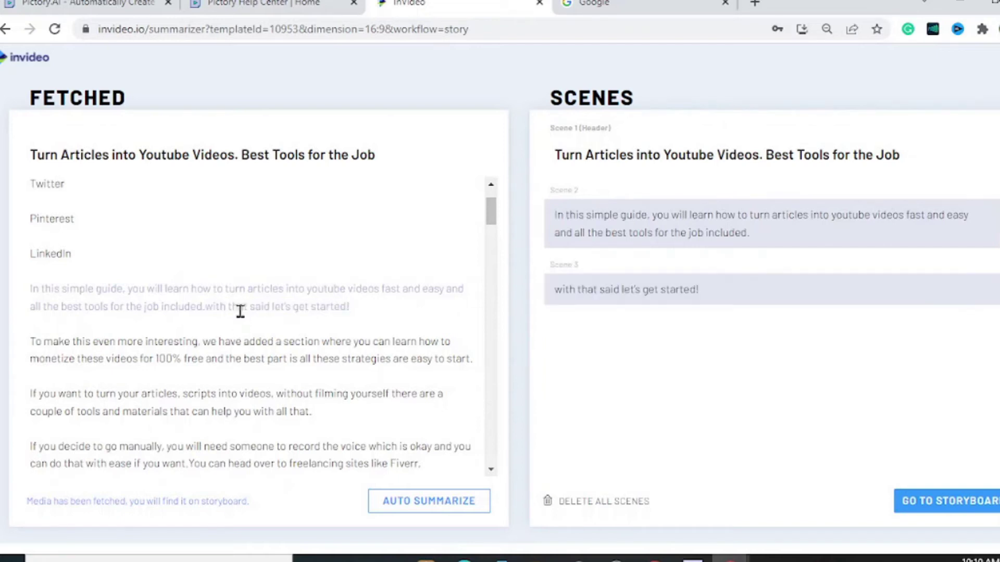
left_click(166, 360)
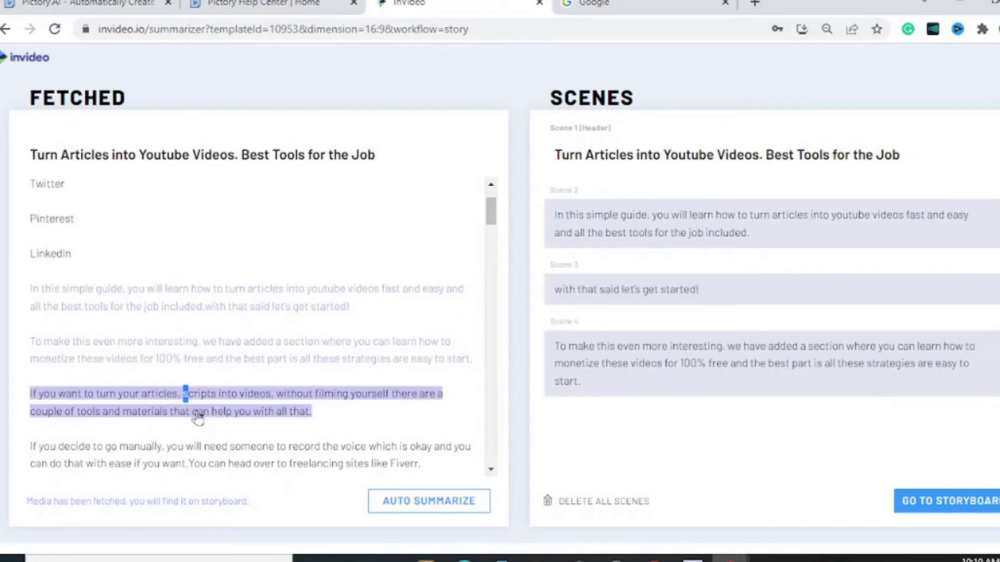
scroll(188, 412, "down", 2)
scroll(187, 412, "down", 3)
left_click(195, 259)
left_click(190, 313)
left_click(172, 312)
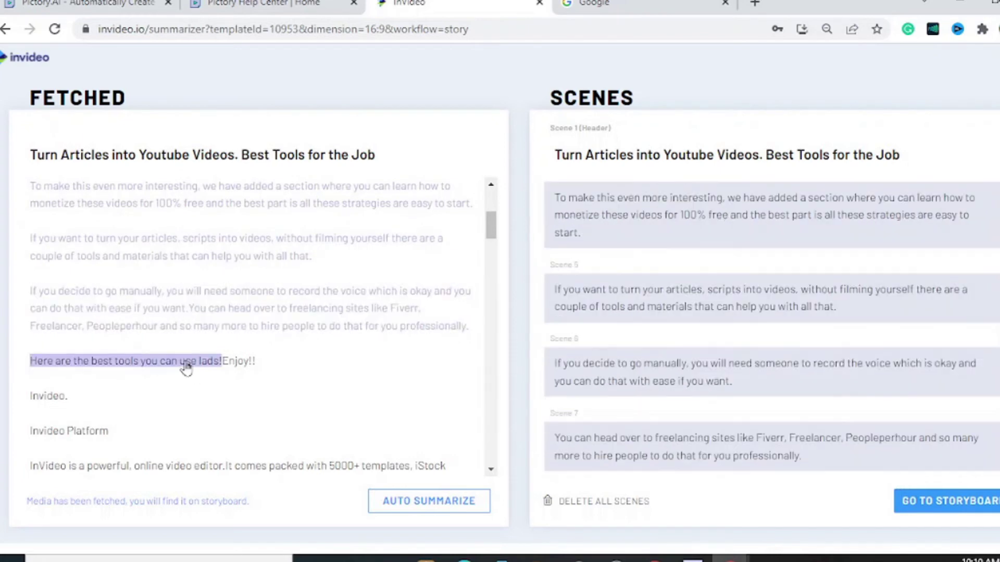
scroll(129, 406, "down", 2)
Add the tools sentences, 'Here are the best tools' through 'And so much more.', then go to the storyboard.
left_click(50, 285)
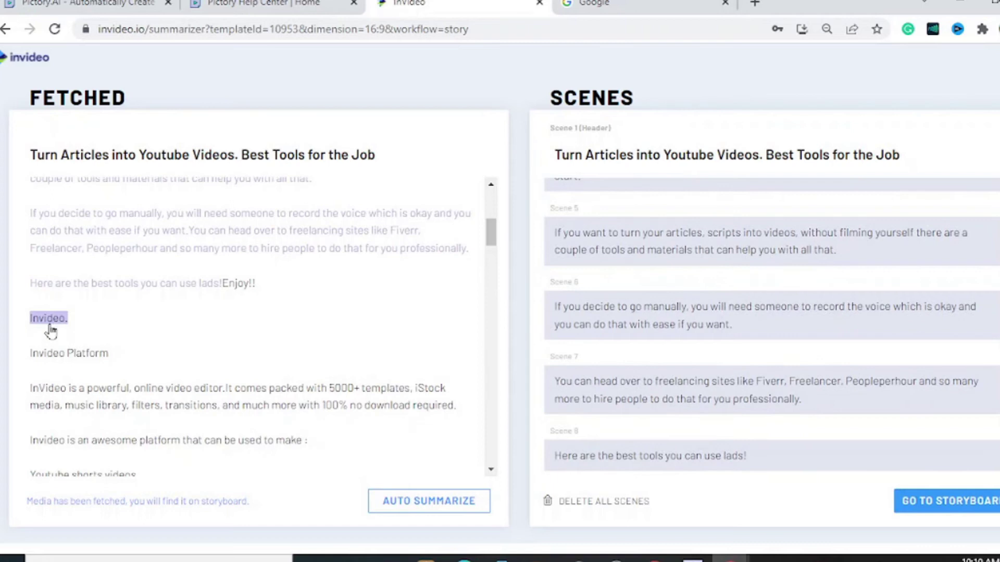
left_click(49, 319)
left_click(78, 353)
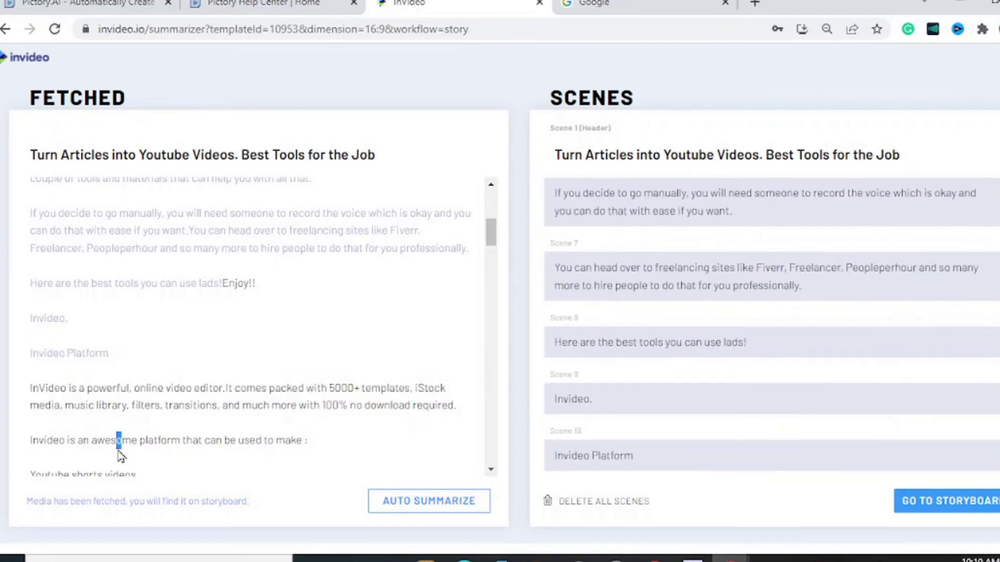
left_click(112, 405)
left_click(112, 391)
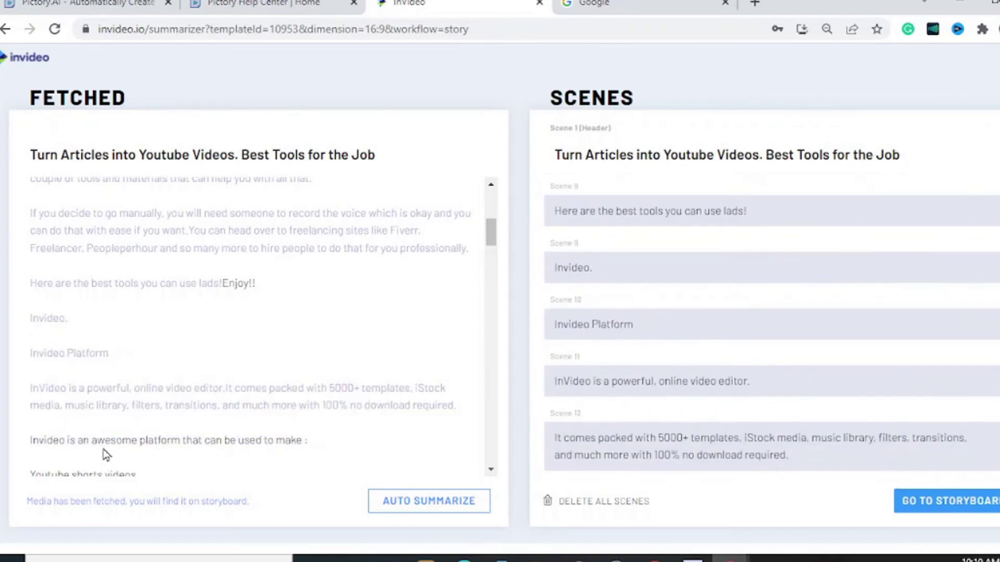
left_click(101, 445)
left_click(92, 475)
scroll(289, 438, "down", 2)
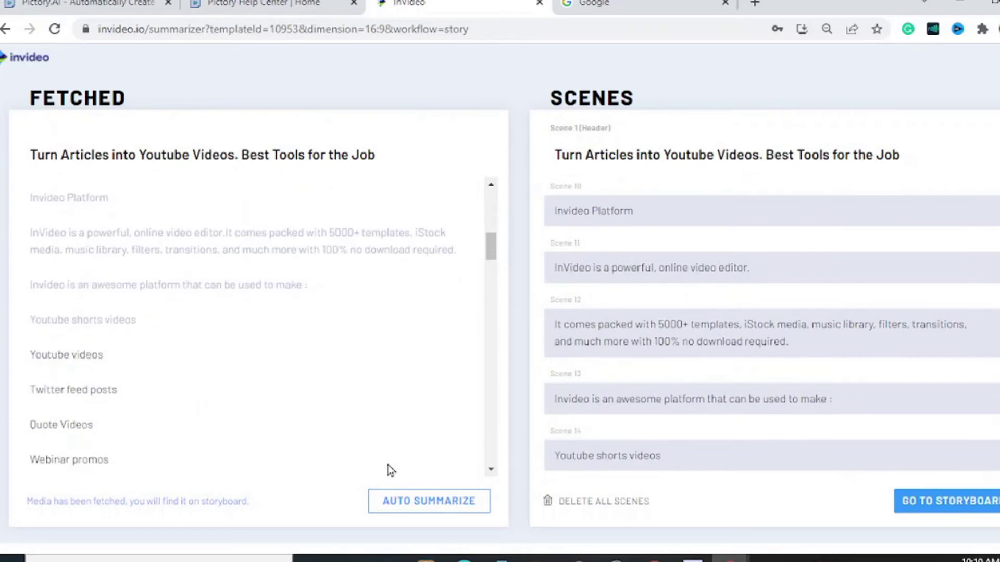
scroll(394, 466, "down", 5)
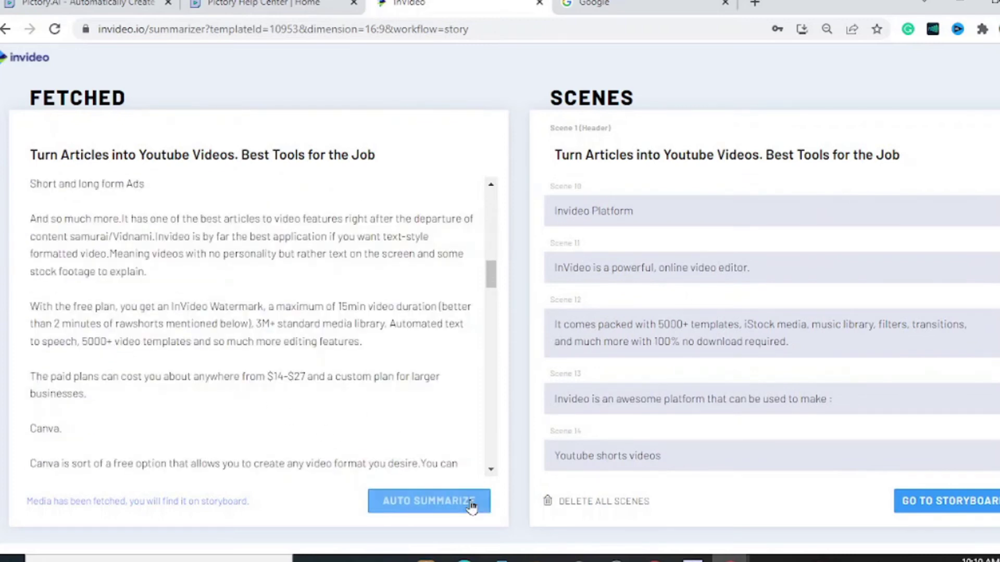
left_click(153, 324)
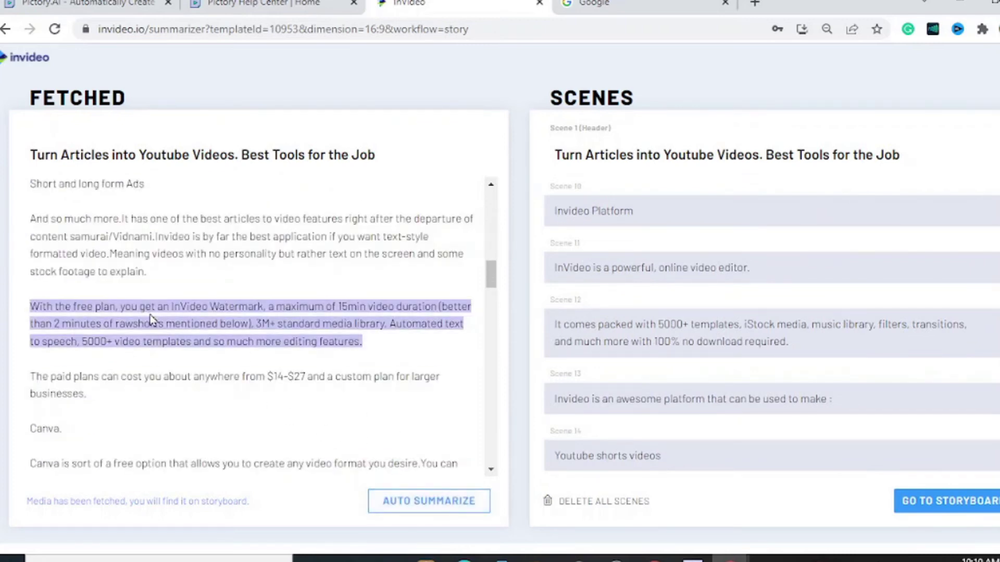
left_click(109, 222)
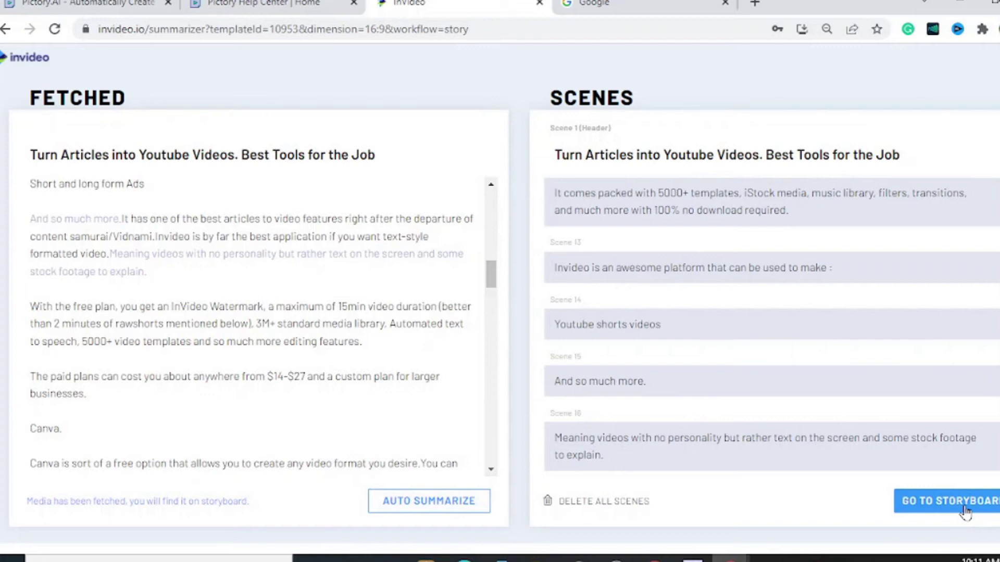
left_click(967, 513)
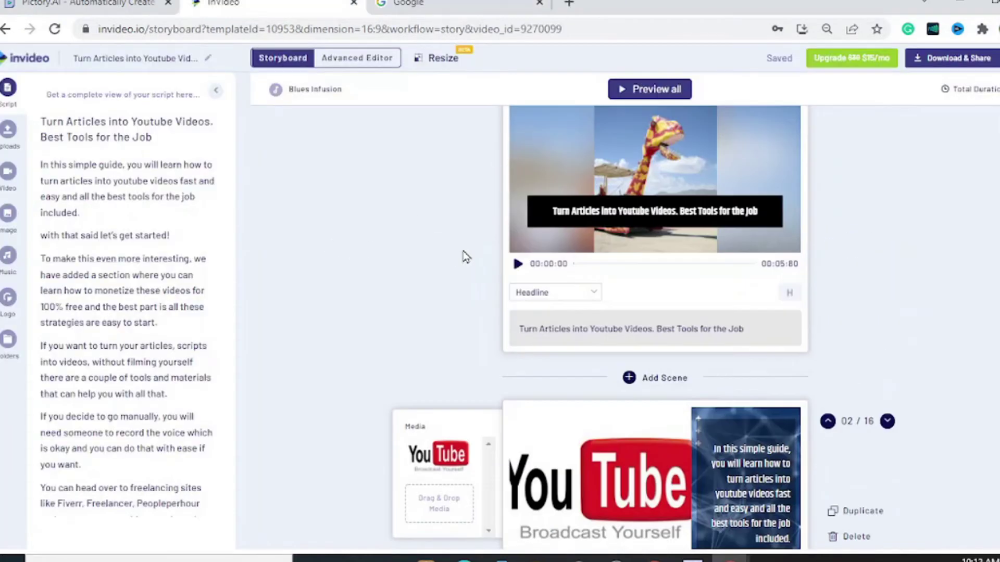
scroll(464, 256, "up", 1)
scroll(611, 226, "down", 2)
scroll(610, 223, "down", 2)
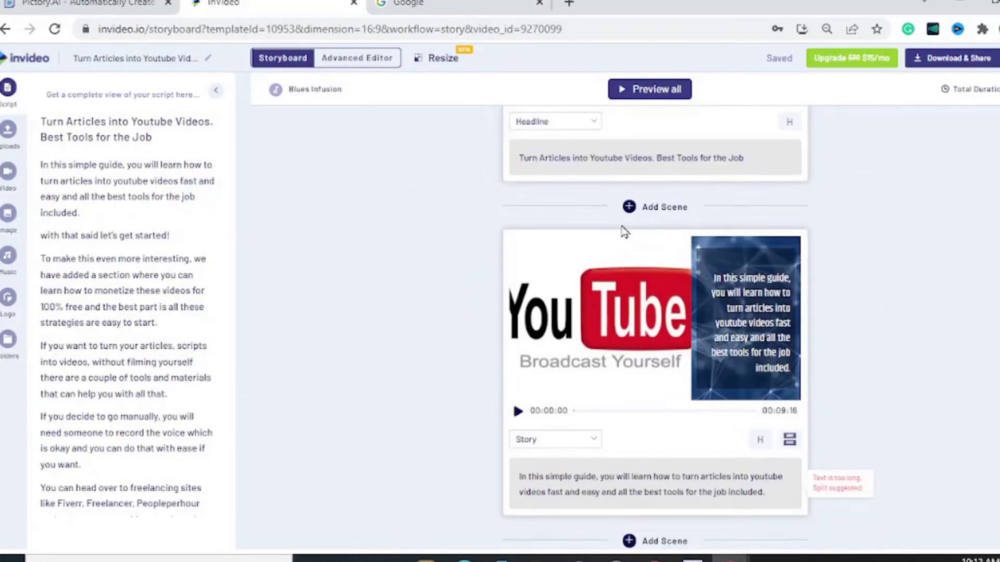
scroll(623, 229, "down", 2)
scroll(625, 228, "down", 2)
scroll(629, 231, "down", 1)
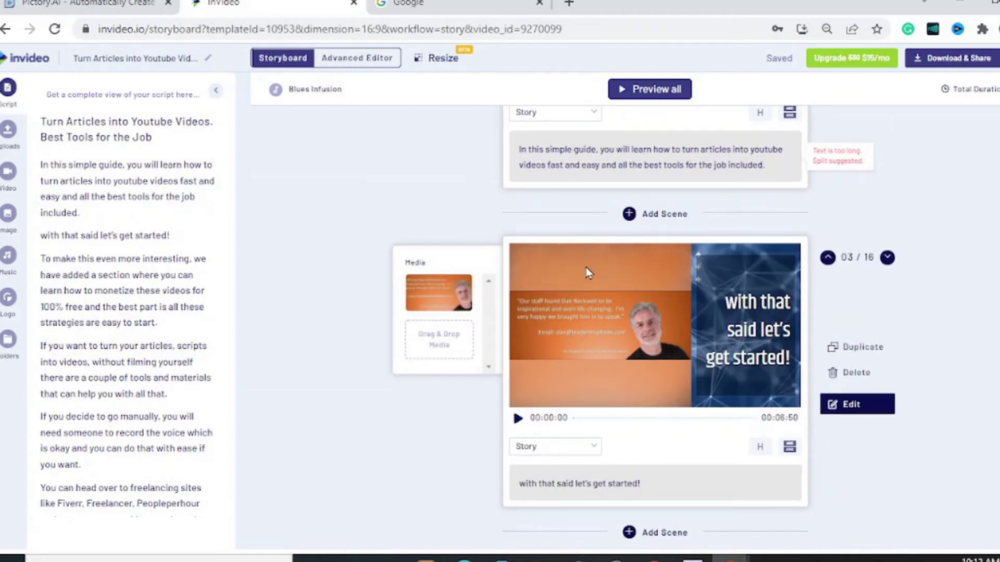
scroll(671, 295, "down", 1)
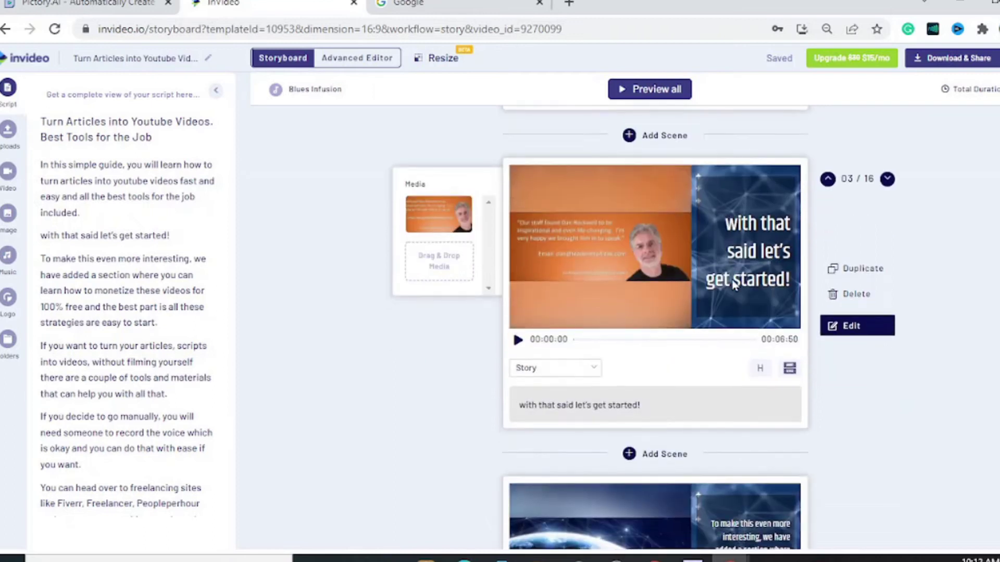
scroll(703, 285, "down", 1)
scroll(743, 277, "down", 2)
scroll(673, 336, "up", 4)
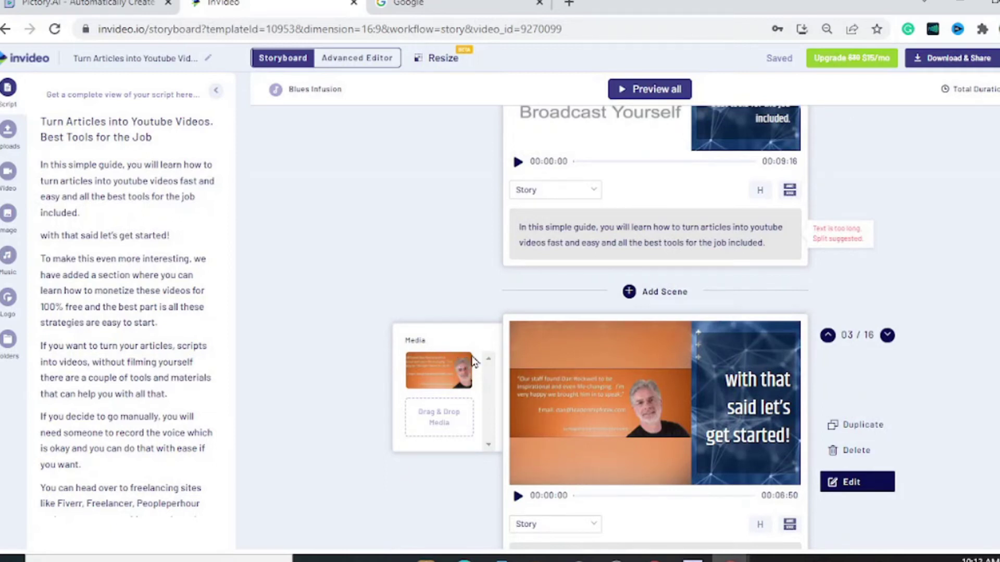
Delete the media image from scene 03/16, 'with that said let's get started!'.
mouse_move(438, 214)
left_click(462, 365)
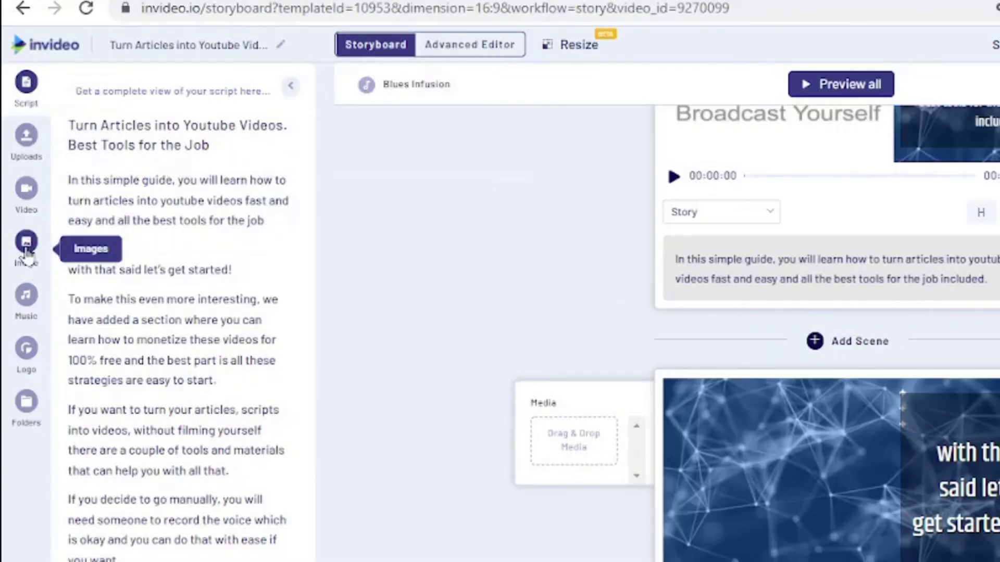
Set scene 3's media to the stock photo of the seated man writing, then play and pause its preview.
left_click(26, 244)
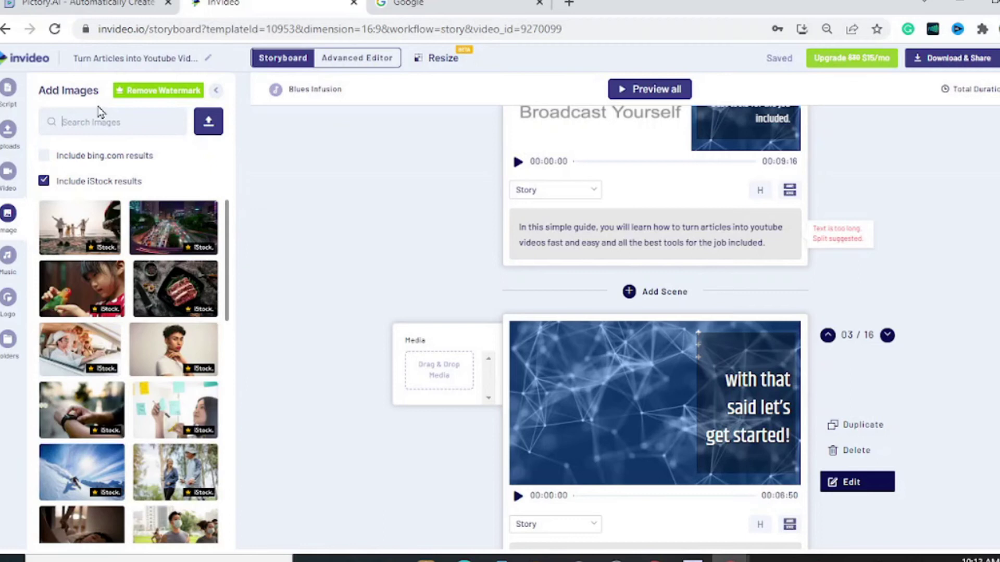
type("start")
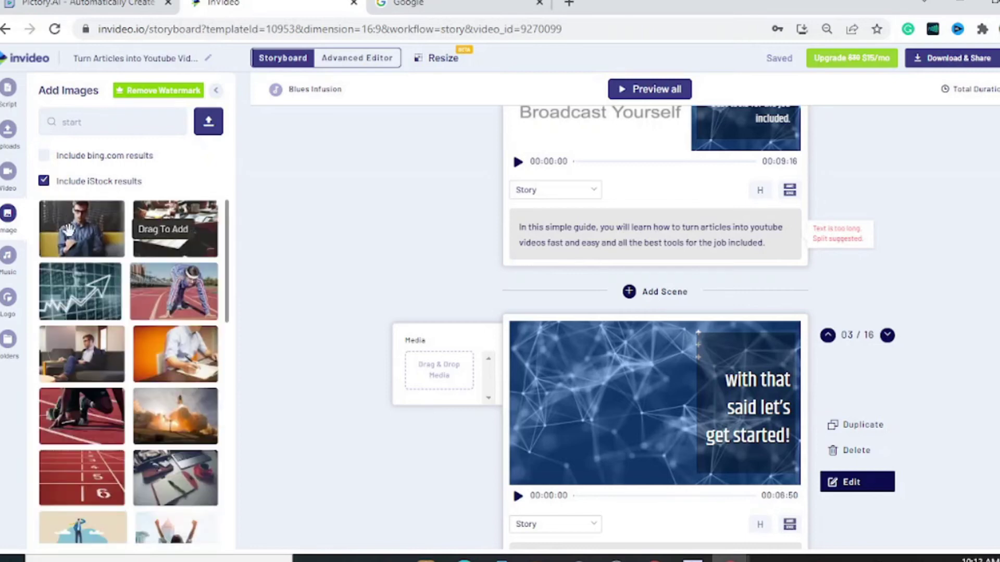
left_click_drag(70, 234, 406, 374)
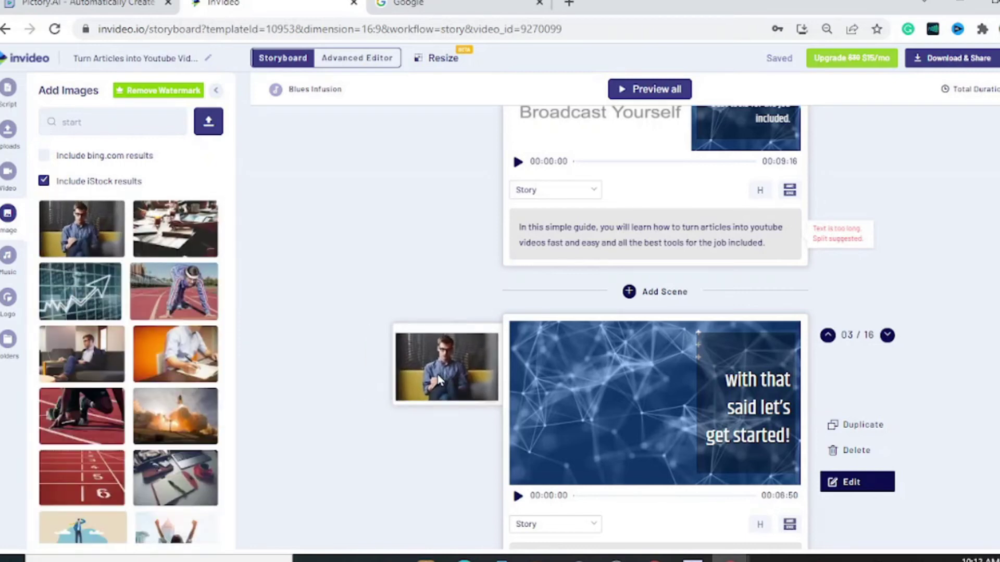
left_click_drag(407, 374, 437, 374)
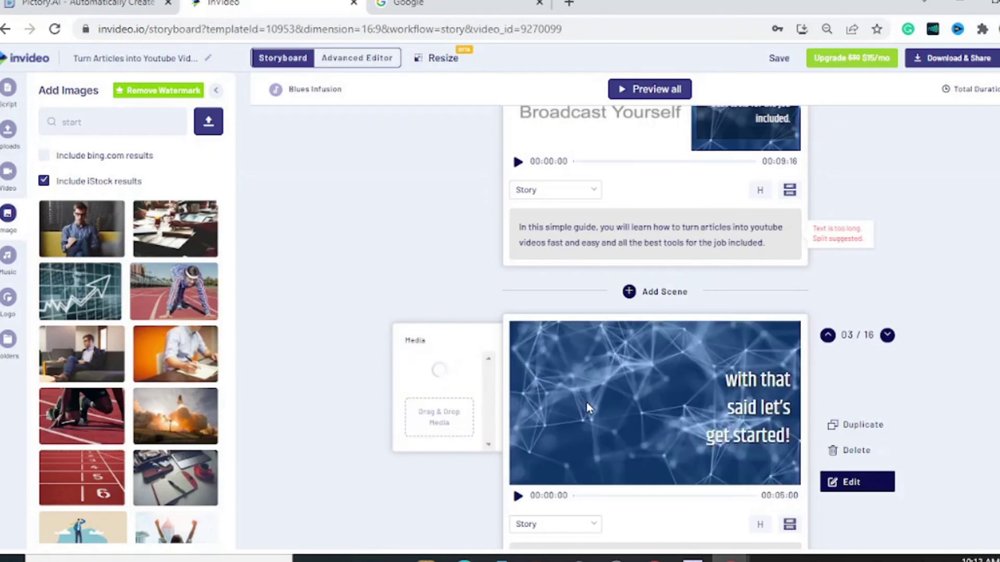
left_click(519, 496)
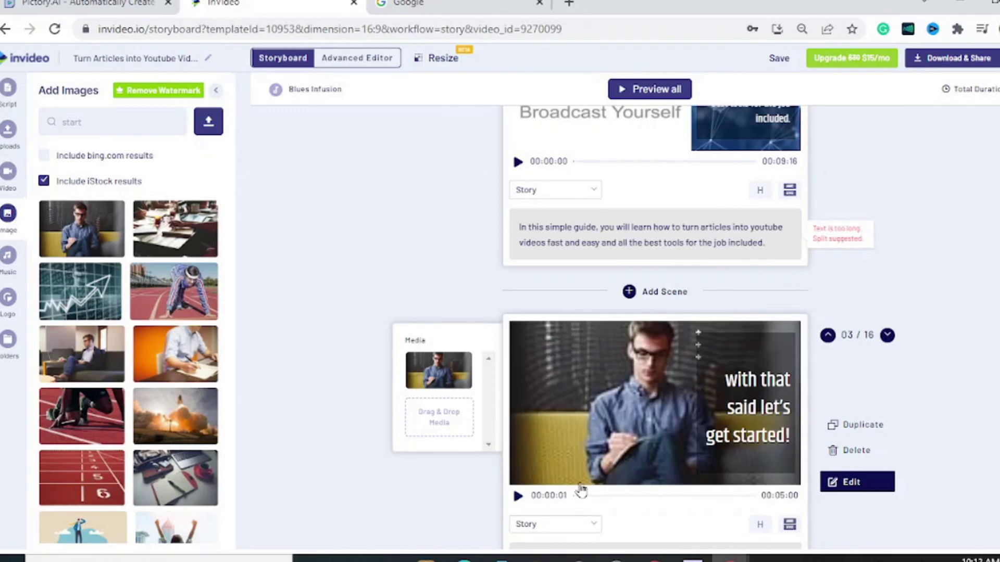
left_click(520, 497)
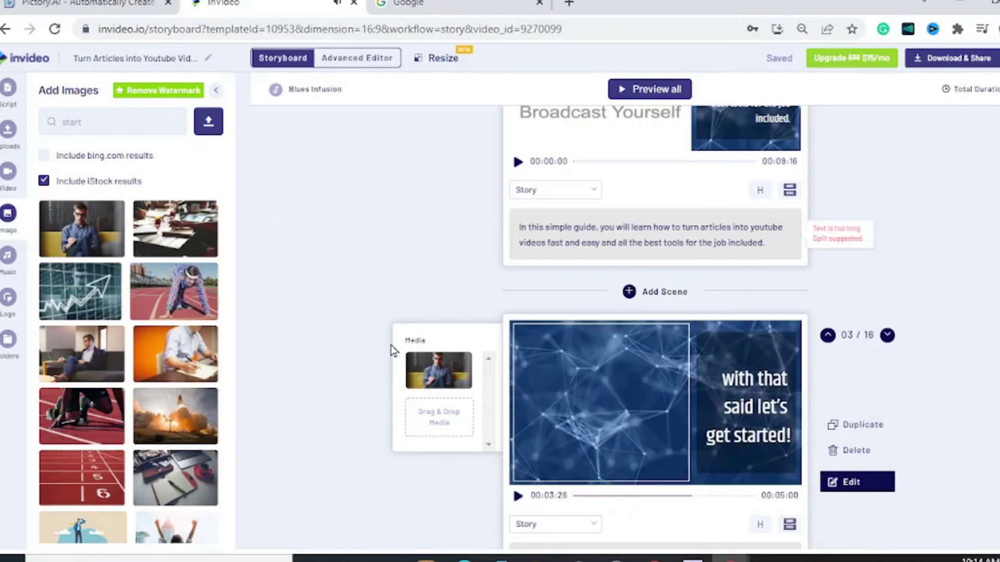
scroll(615, 307, "up", 1)
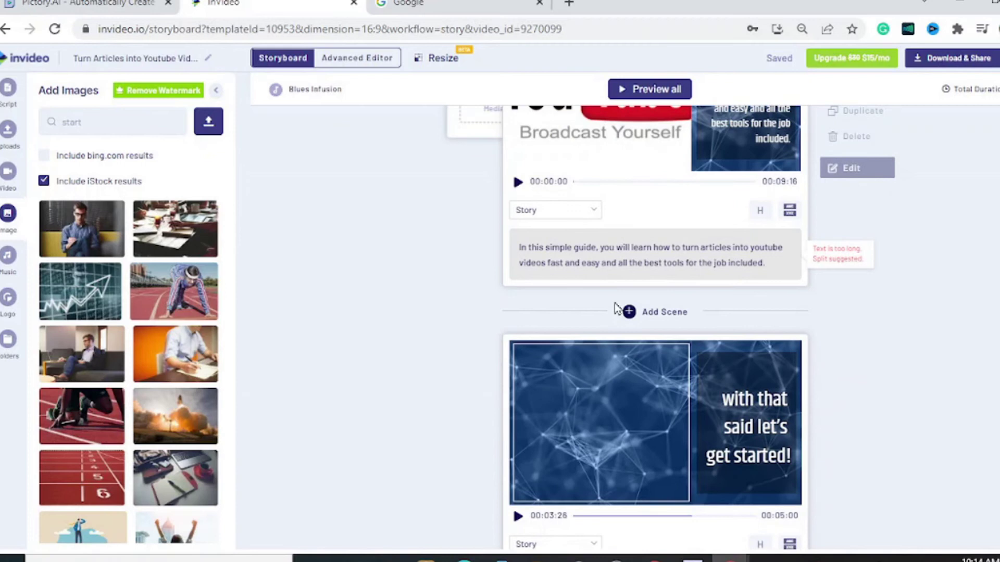
scroll(547, 289, "down", 4)
scroll(483, 269, "down", 3)
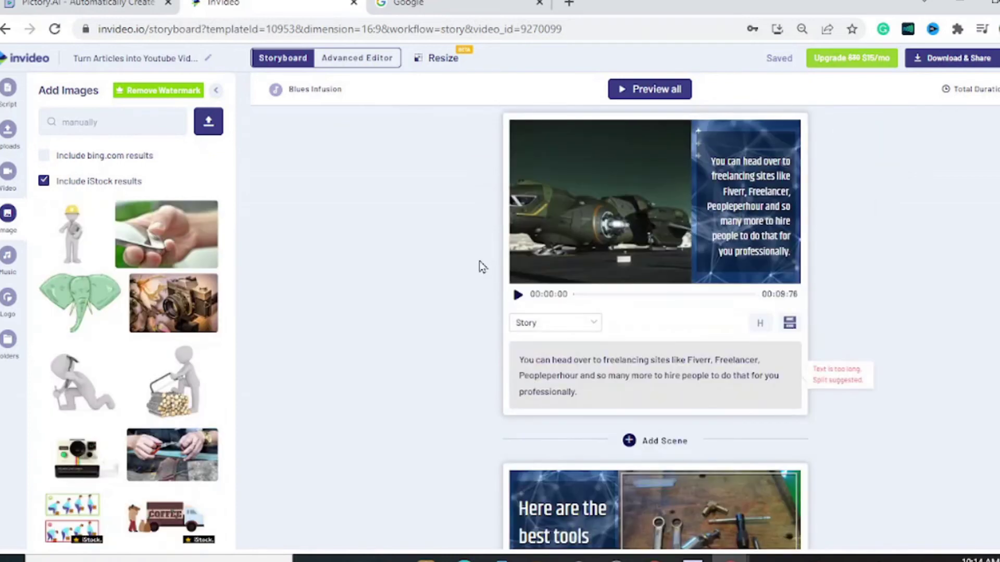
scroll(479, 224, "down", 1)
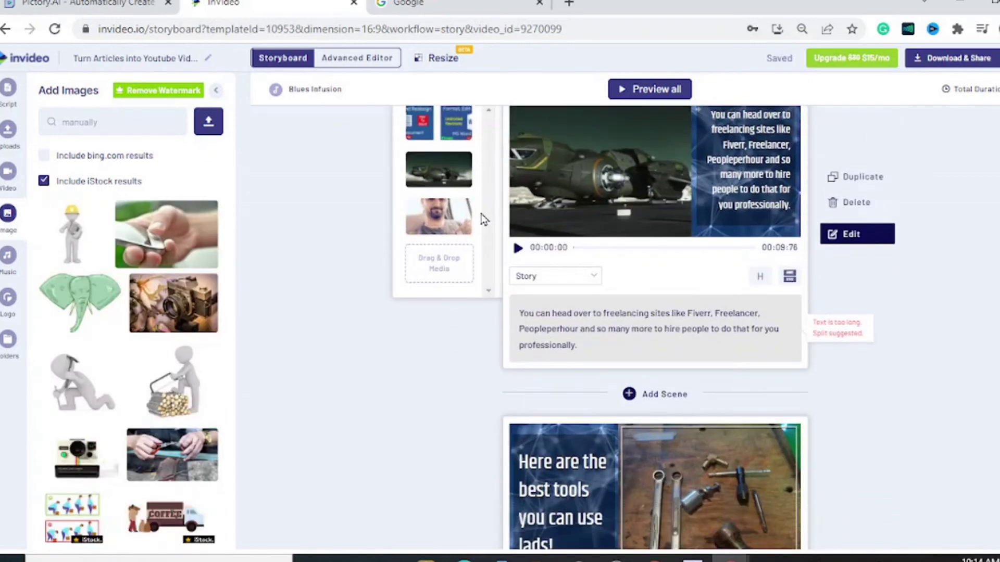
scroll(485, 216, "down", 3)
scroll(469, 228, "down", 2)
scroll(544, 217, "down", 1)
scroll(552, 240, "down", 2)
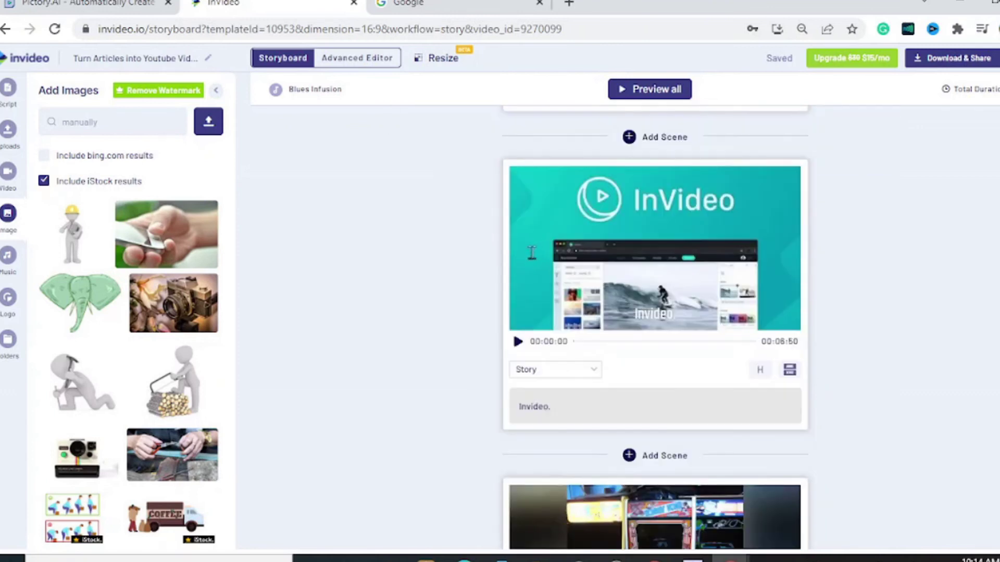
scroll(438, 234, "down", 1)
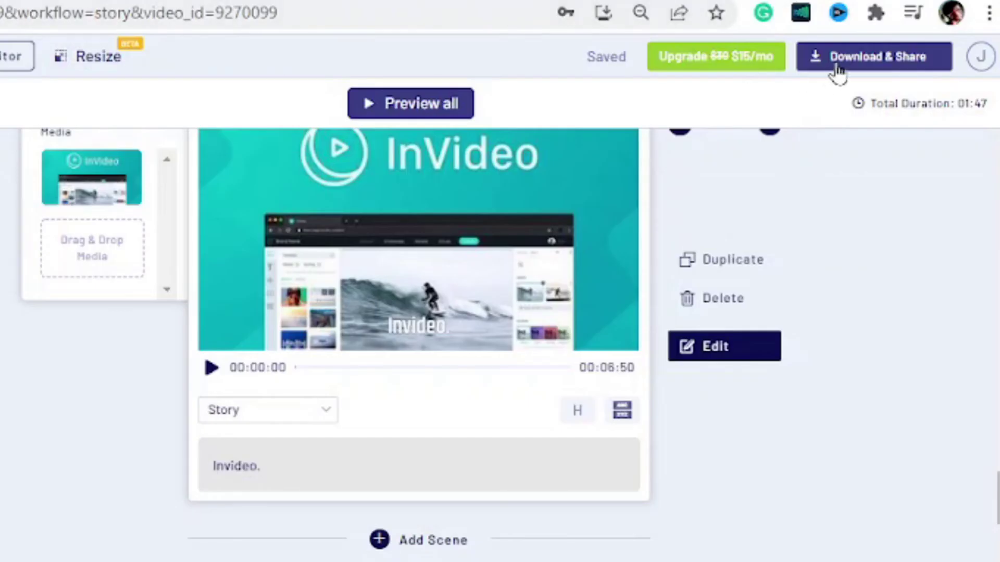
Open the export options for the 1:47 video project.
left_click(837, 72)
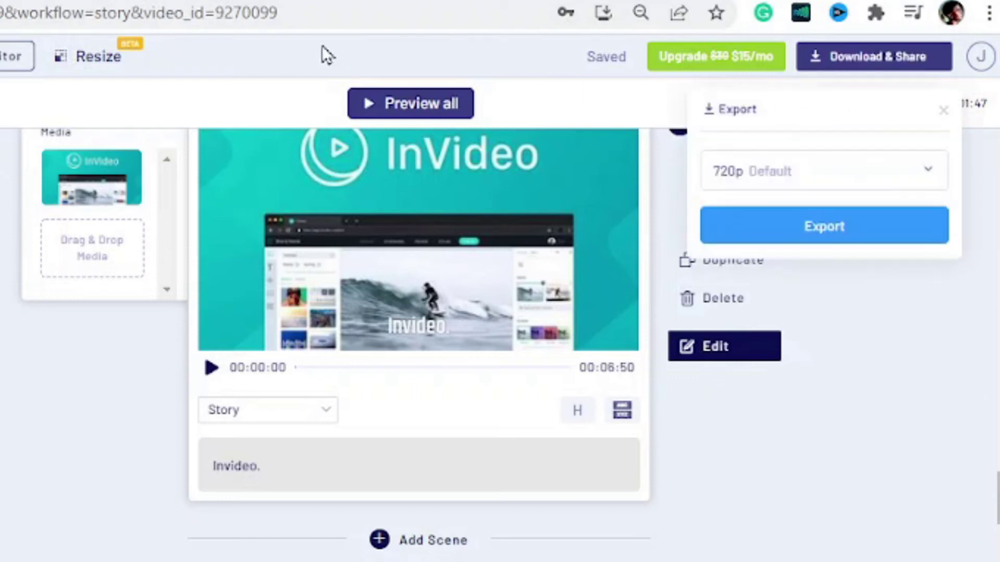
Open the 720p Default quality dropdown, showing 1080p marked Premium.
left_click(767, 186)
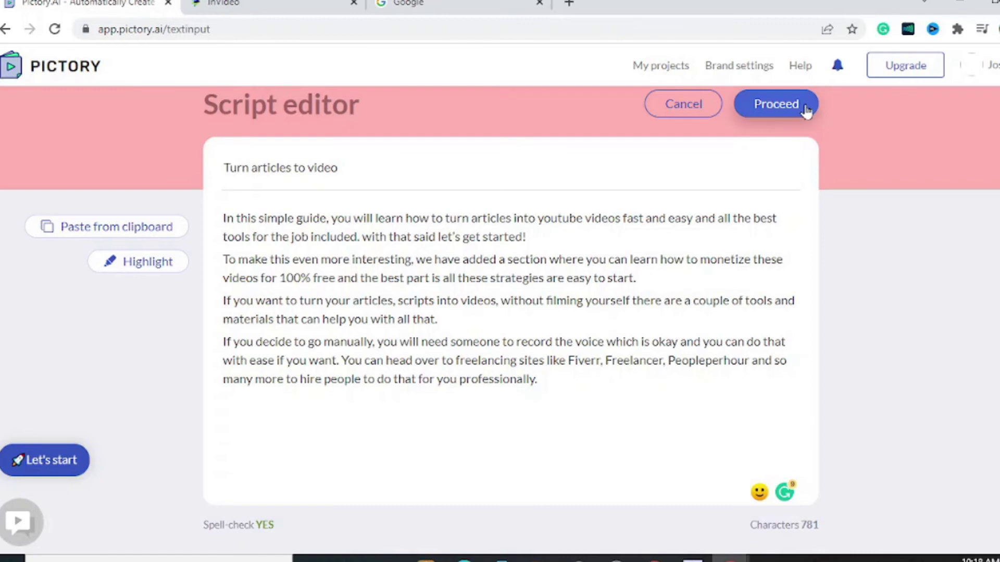
Proceed from Pictory's script editor and choose the 16:9 Landscape format.
left_click(806, 109)
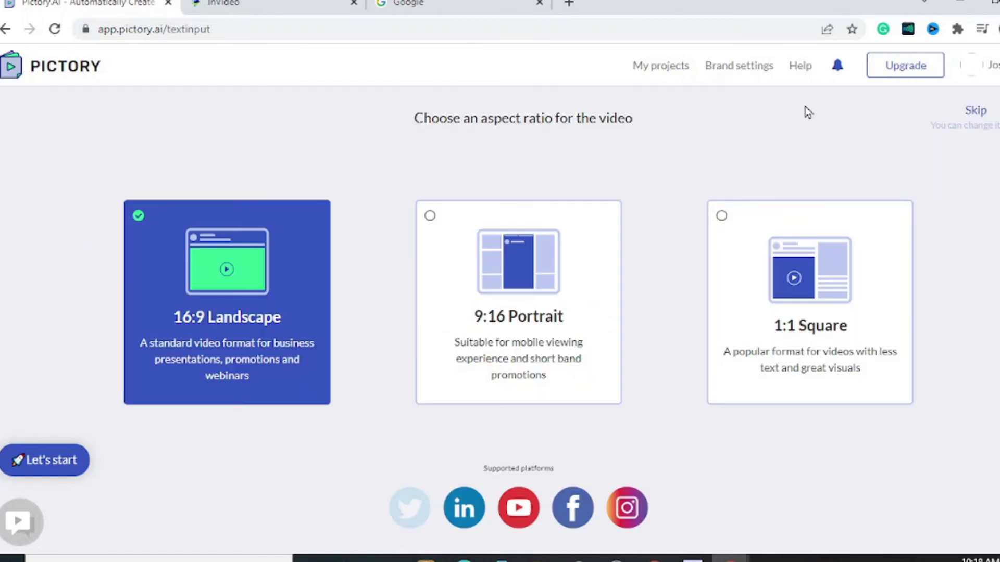
left_click(199, 321)
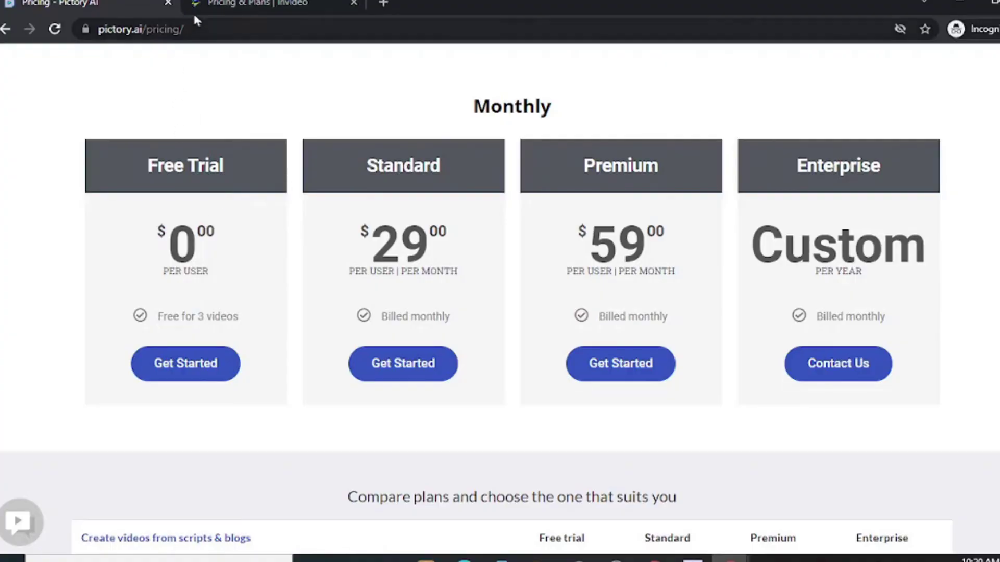
Switch to the Pricing & Plans | InVideo tab with its yearly plans.
left_click(234, 3)
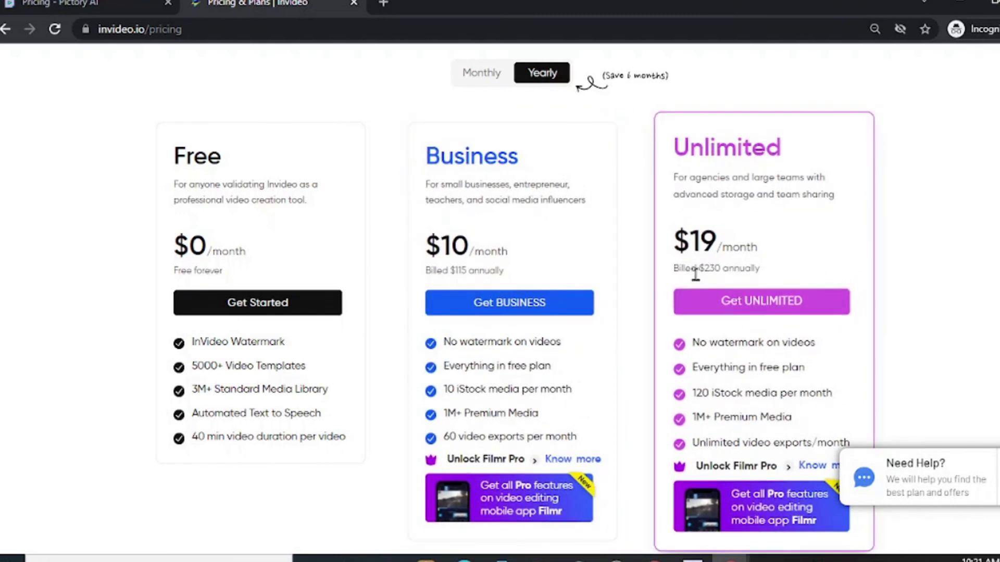
Highlight InVideo's $230 Unlimited and $115 Business annual billing, then return to Pictory's tab.
triple_click(695, 273)
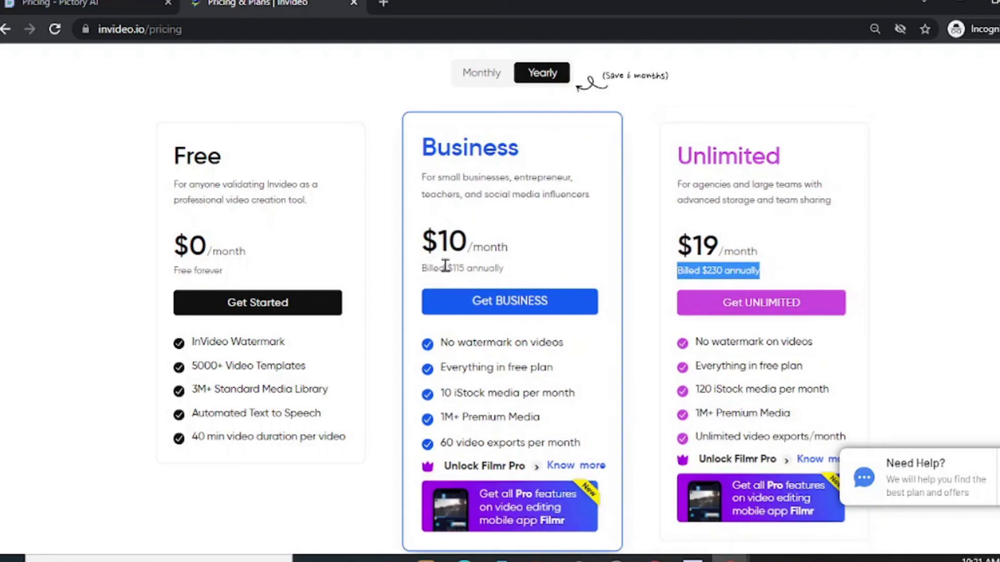
left_click(443, 264)
triple_click(442, 264)
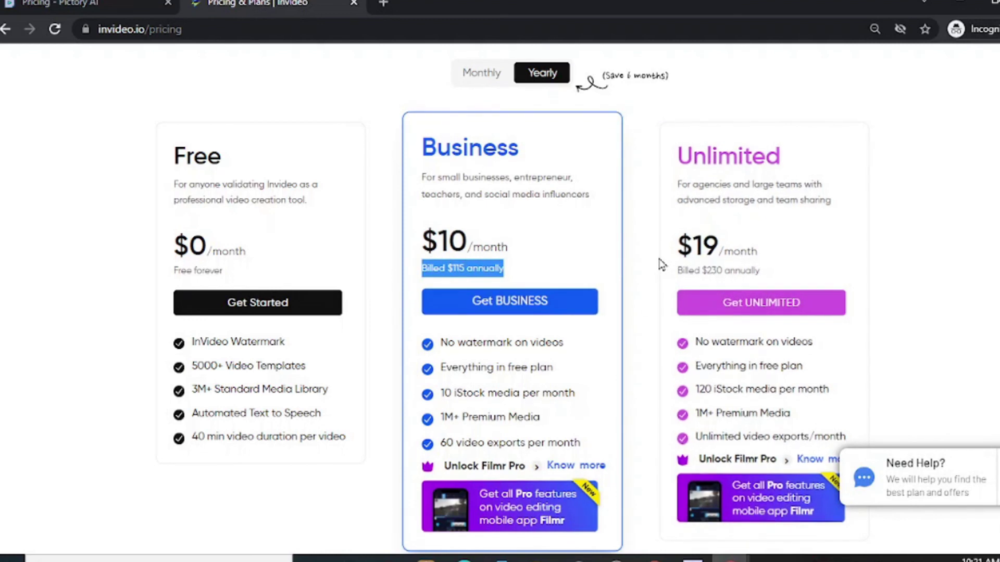
scroll(547, 258, "down", 3)
key("ctrl+shift+Tab")
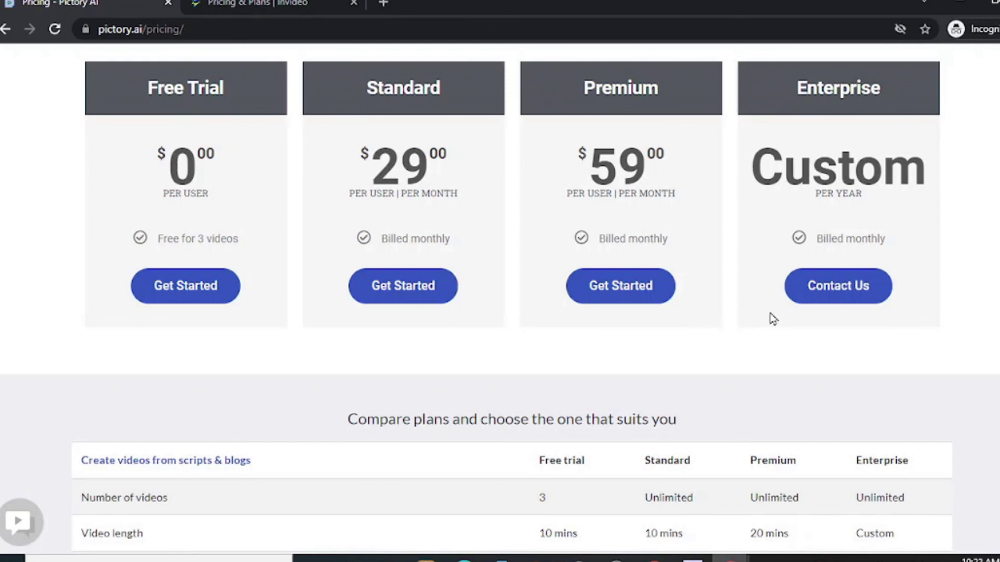
scroll(773, 313, "down", 2)
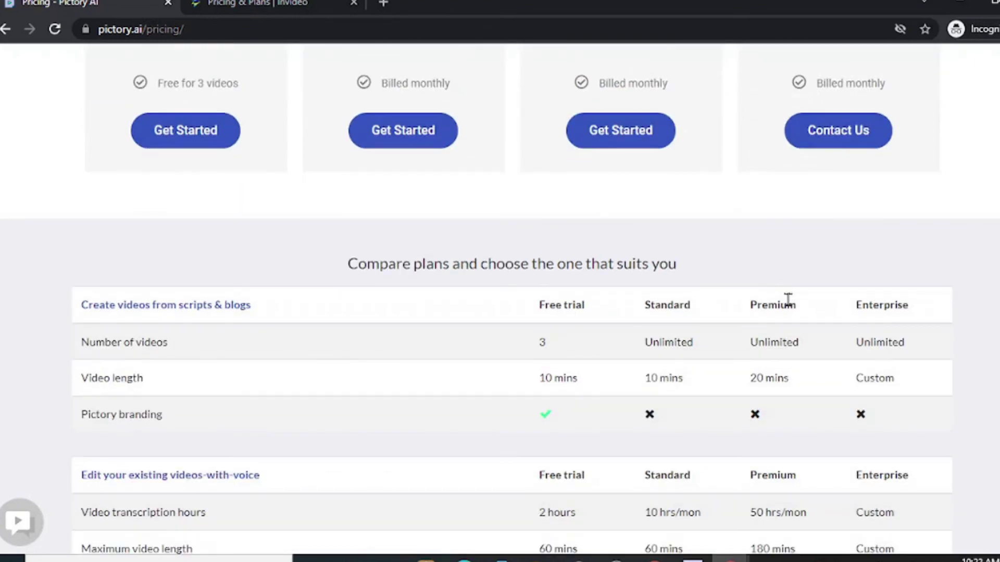
scroll(794, 319, "up", 2)
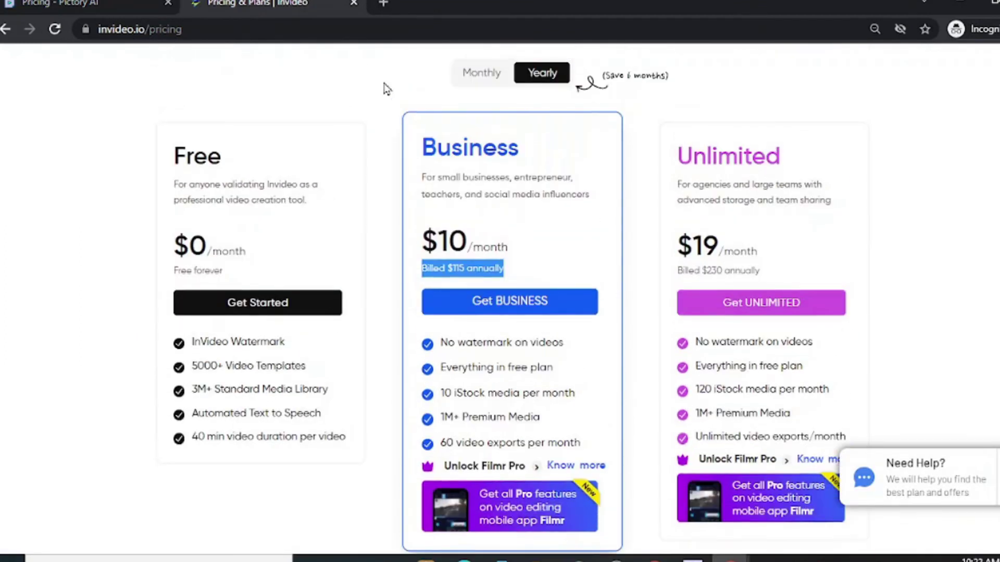
Highlight Pictory's $29 Standard and $59 Premium prices, then go back to InVideo's pricing tab.
left_click(389, 96)
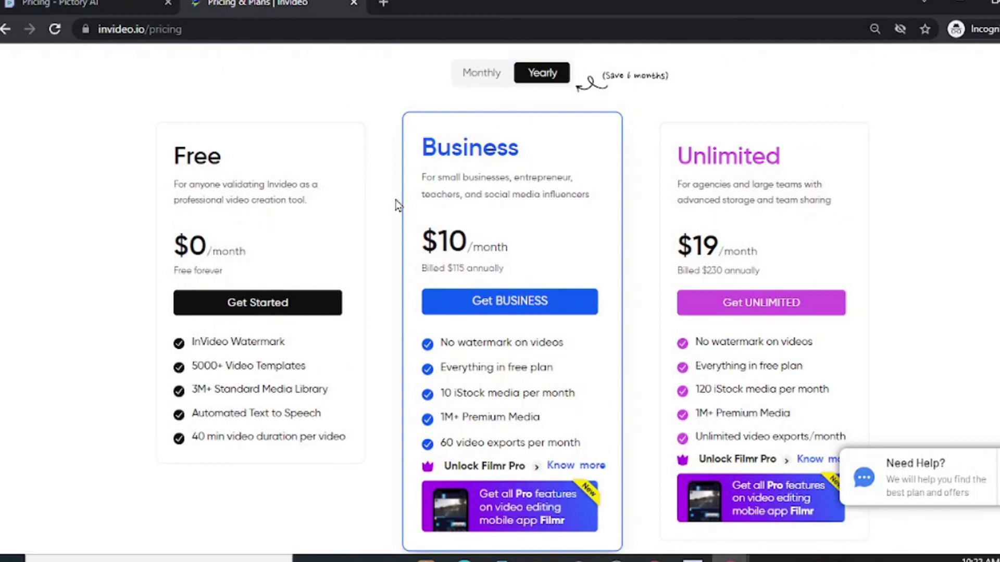
left_click(66, 4)
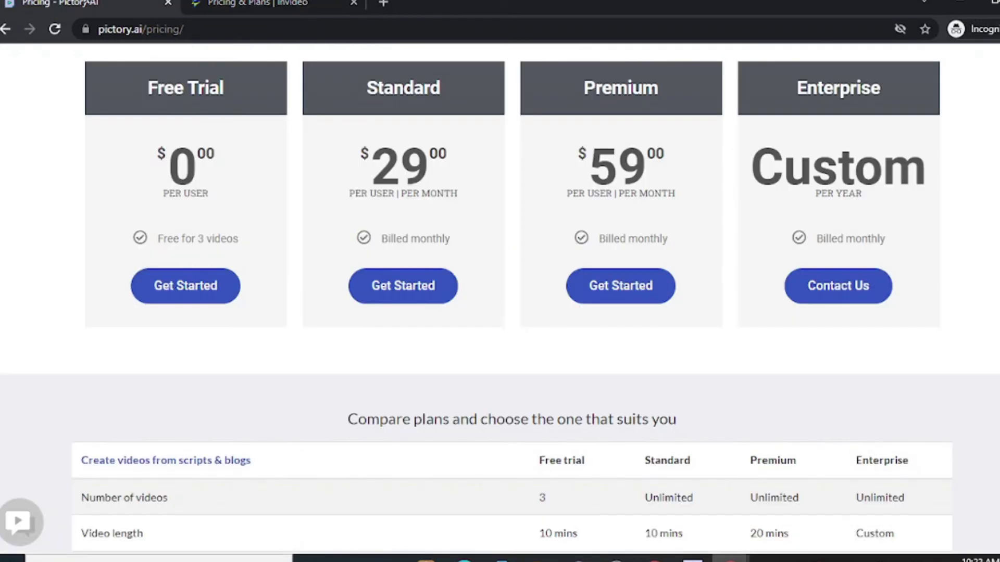
scroll(575, 225, "down", 1)
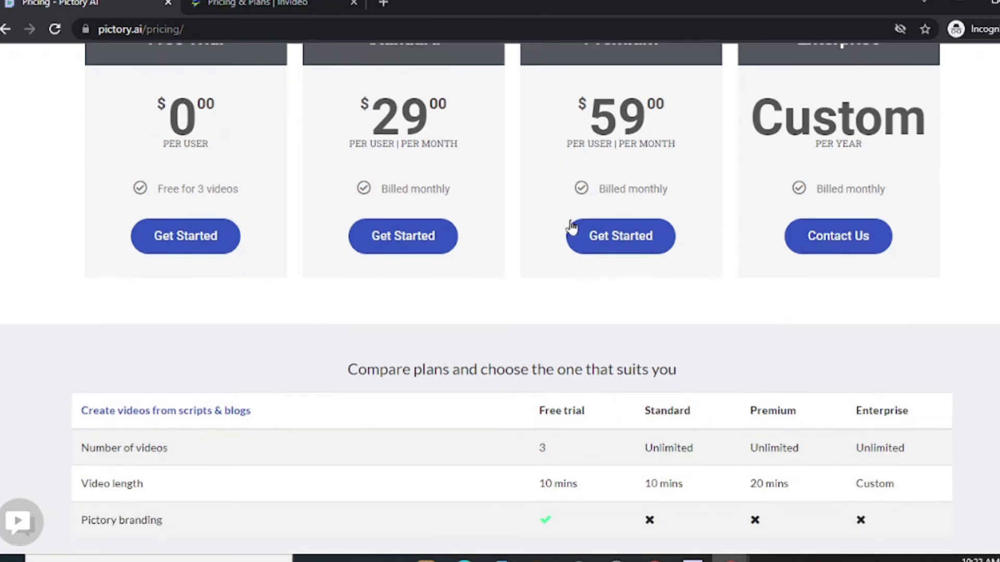
scroll(572, 227, "down", 1)
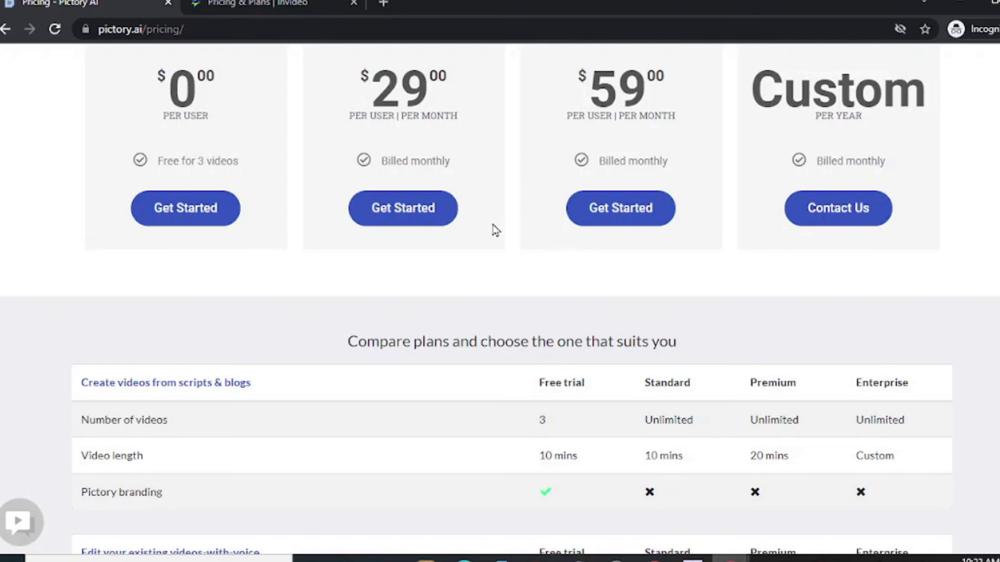
scroll(521, 273, "up", 5)
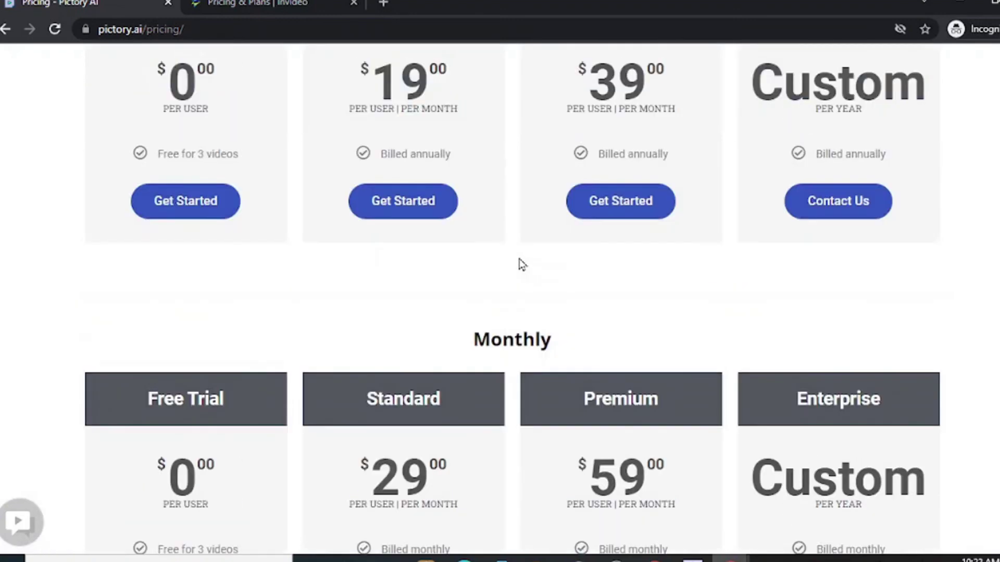
scroll(521, 263, "down", 3)
left_click_drag(374, 228, 472, 256)
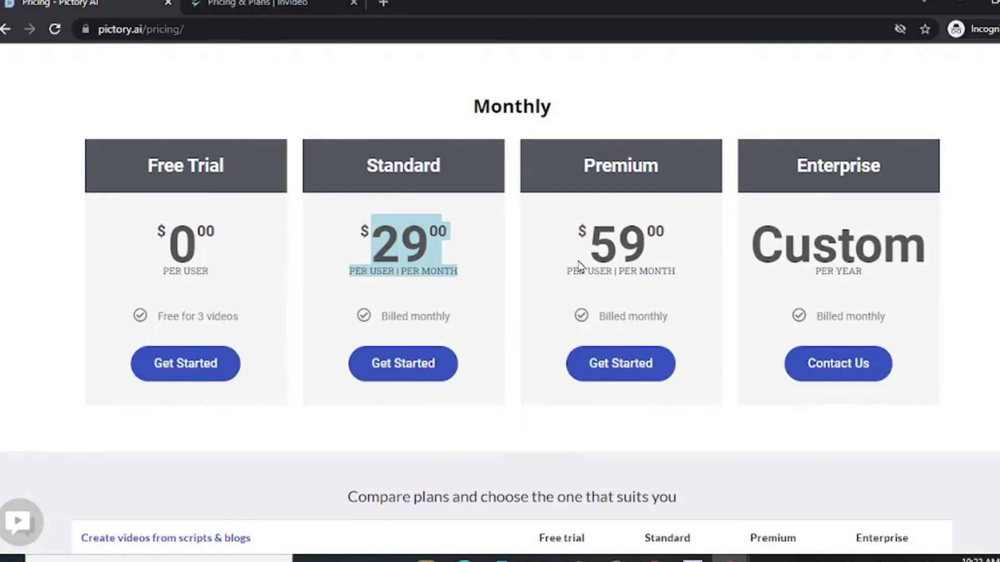
left_click_drag(587, 234, 673, 269)
left_click(982, 201)
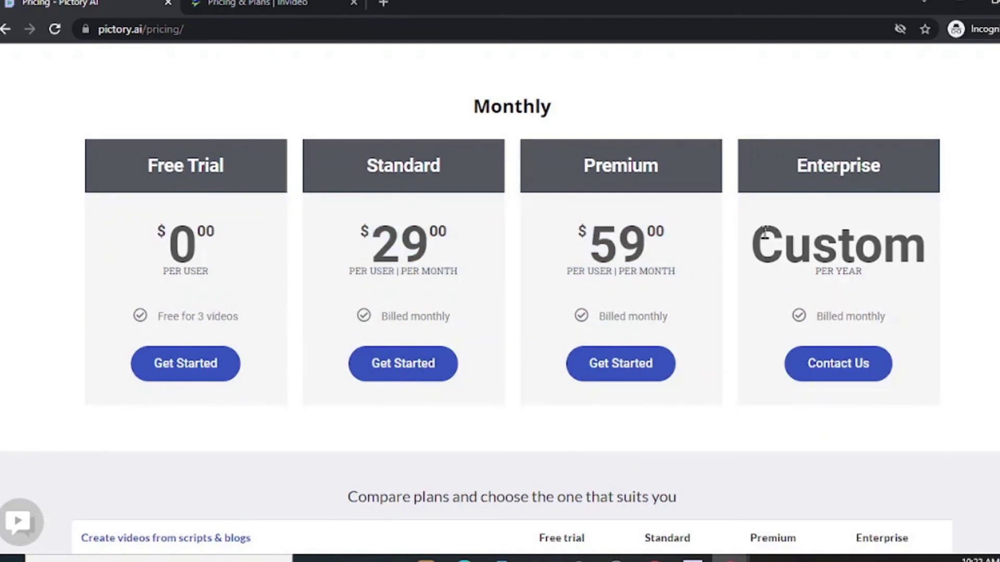
scroll(612, 221, "up", 4)
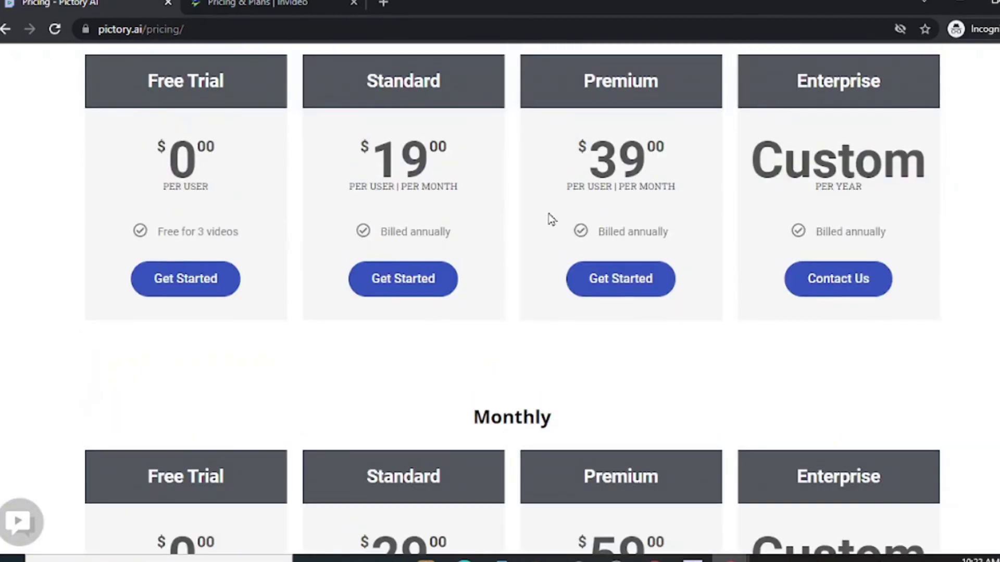
key("ctrl+Tab")
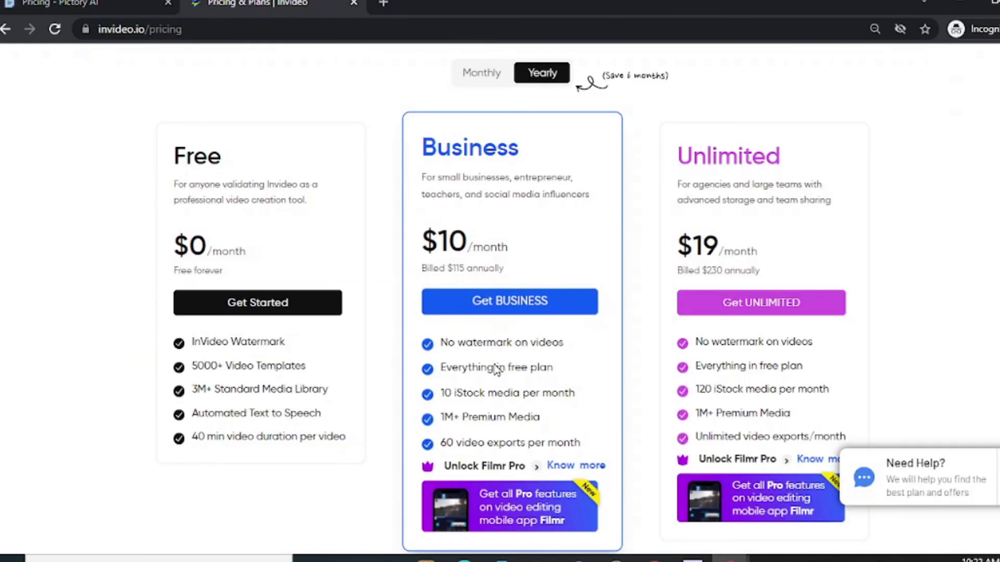
left_click_drag(440, 394, 628, 386)
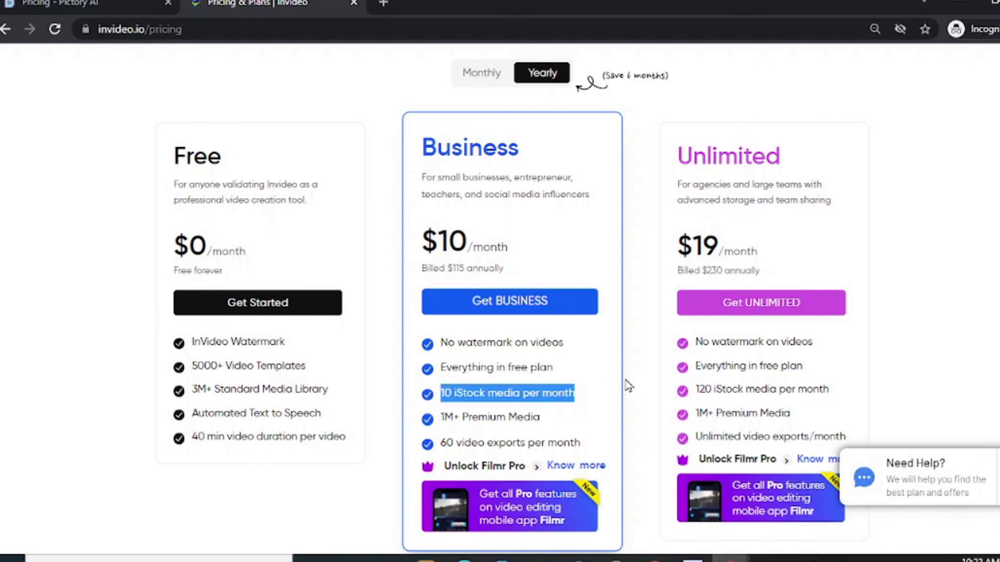
triple_click(510, 343)
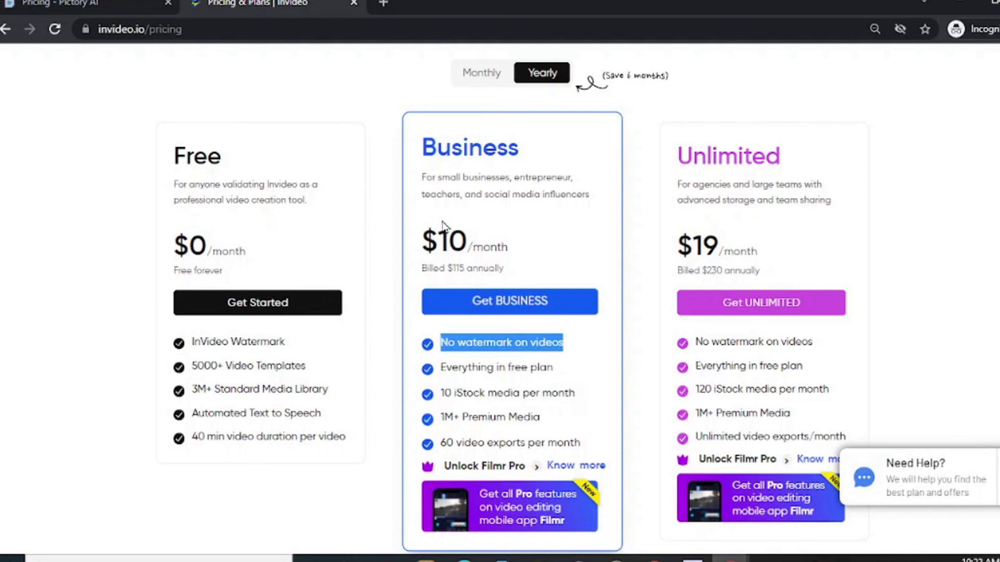
left_click_drag(441, 230, 501, 232)
left_click(22, 175)
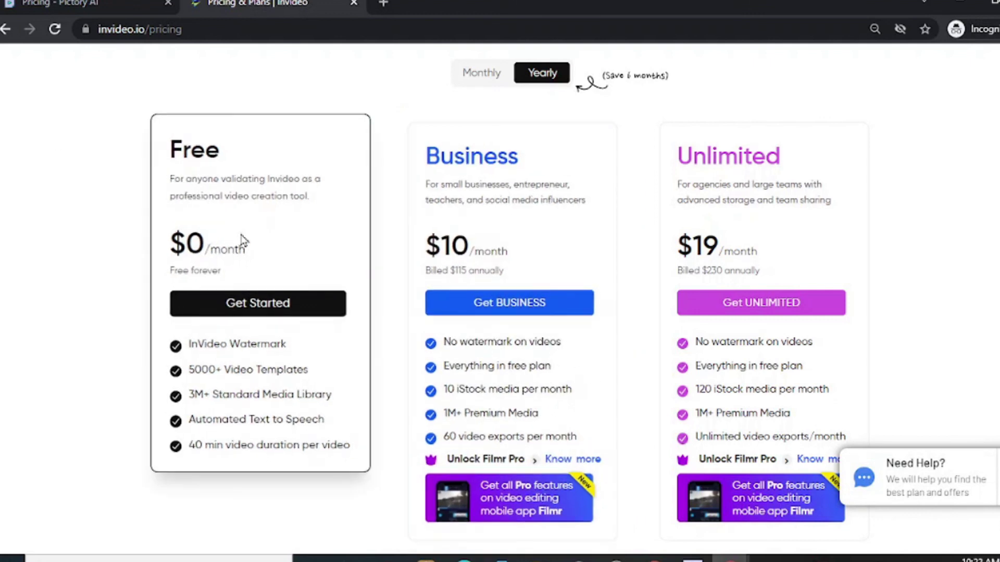